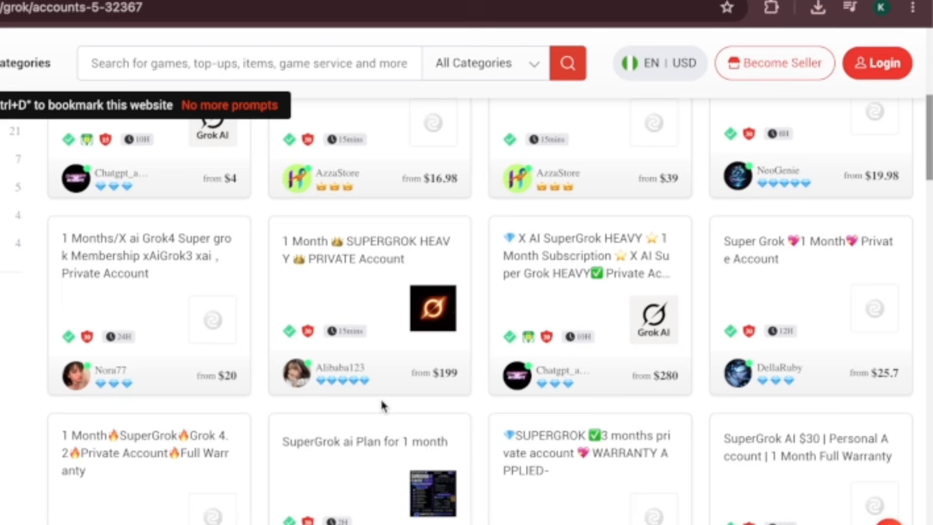
Look through the marketplace's SuperGrok account listings, comparing the subscription lengths, sellers and prices on offer
scroll(381, 406, "down", 3)
scroll(382, 406, "down", 6)
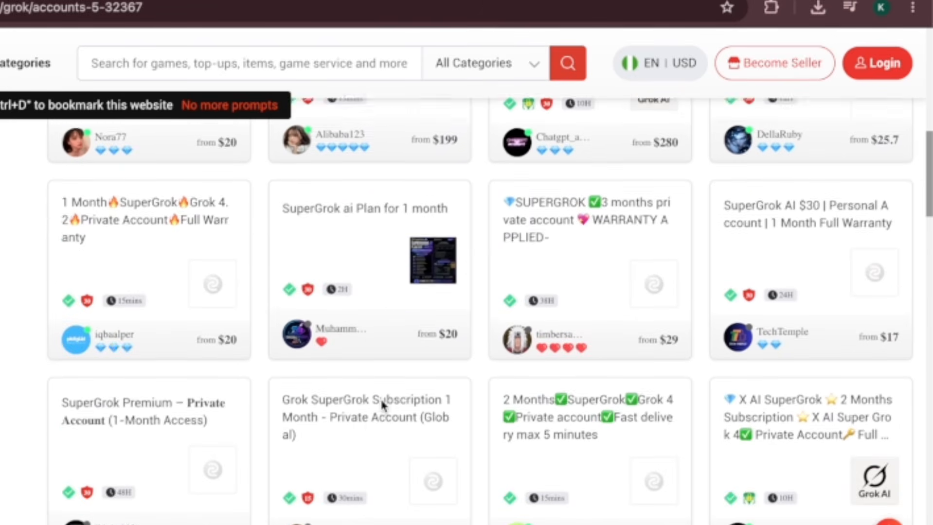
scroll(382, 406, "down", 3)
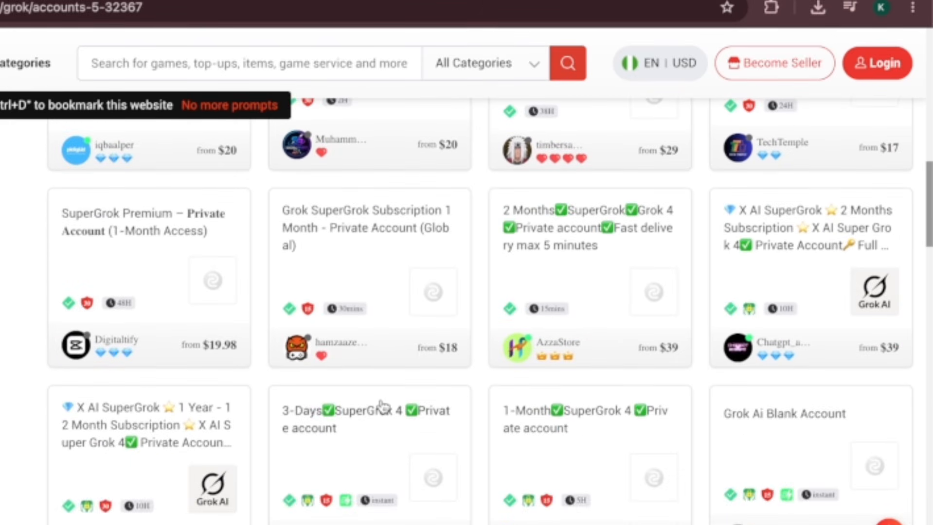
scroll(383, 406, "down", 1)
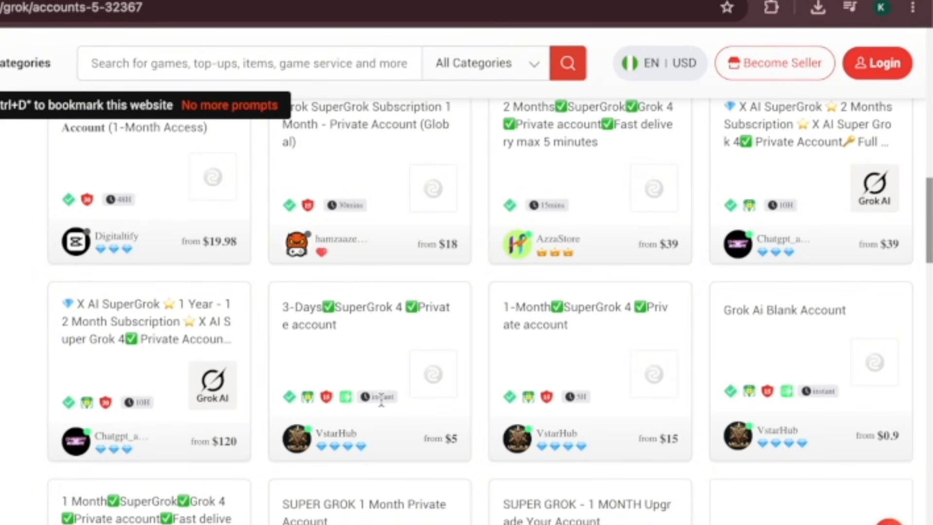
scroll(380, 401, "down", 6)
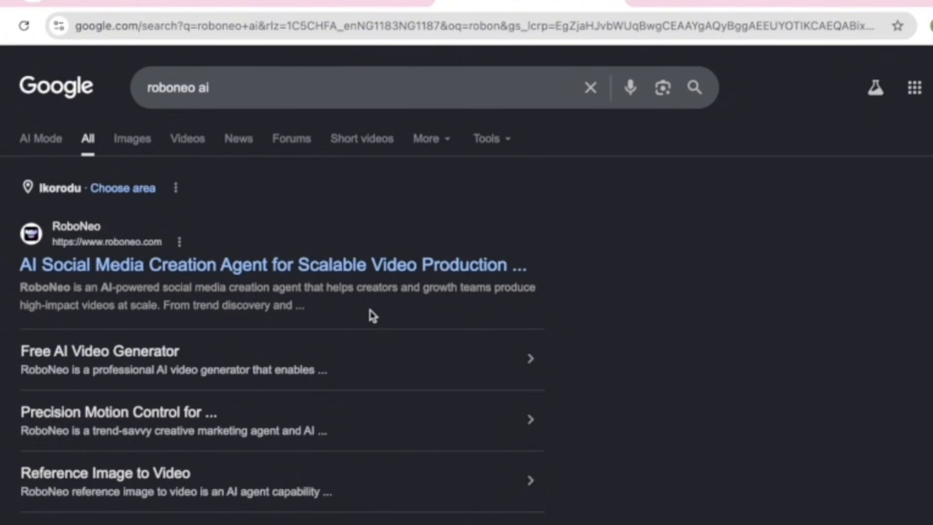
Open the official RoboNeo website from the search results for "roboneo ai"
scroll(373, 316, "down", 2)
scroll(372, 316, "up", 2)
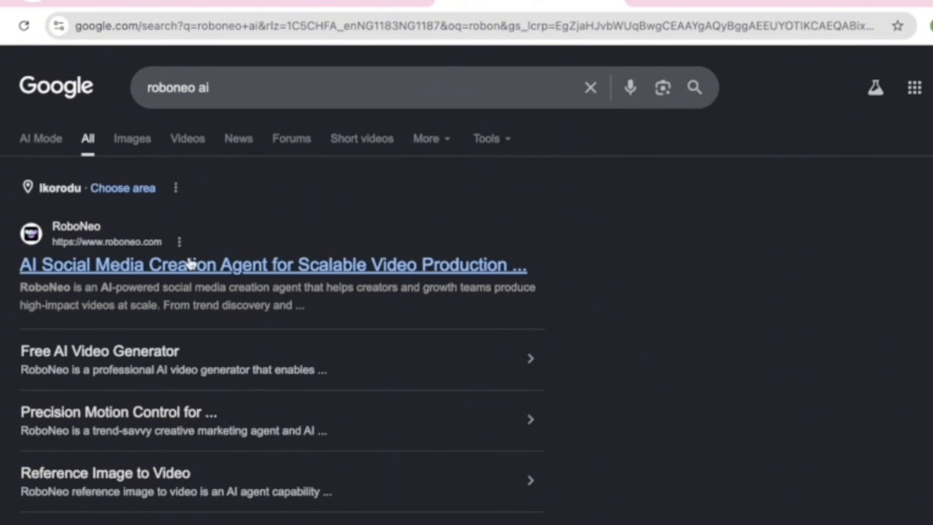
left_click(163, 267)
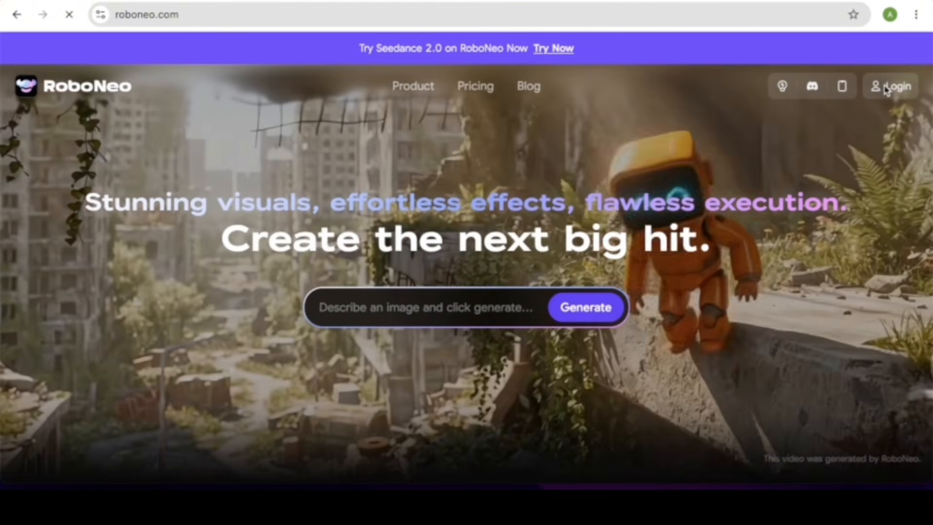
Log in to RoboNeo with the existing Google account and approve sharing its profile information
left_click(887, 88)
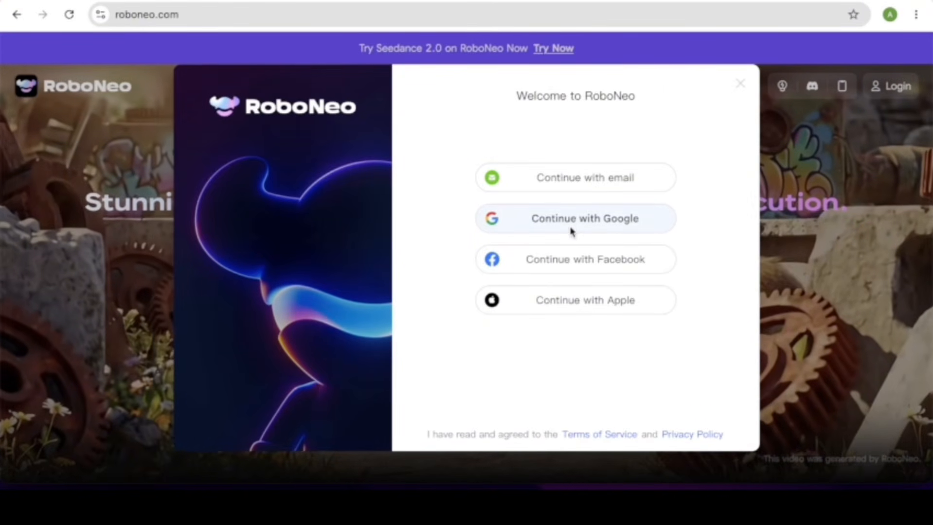
left_click(570, 230)
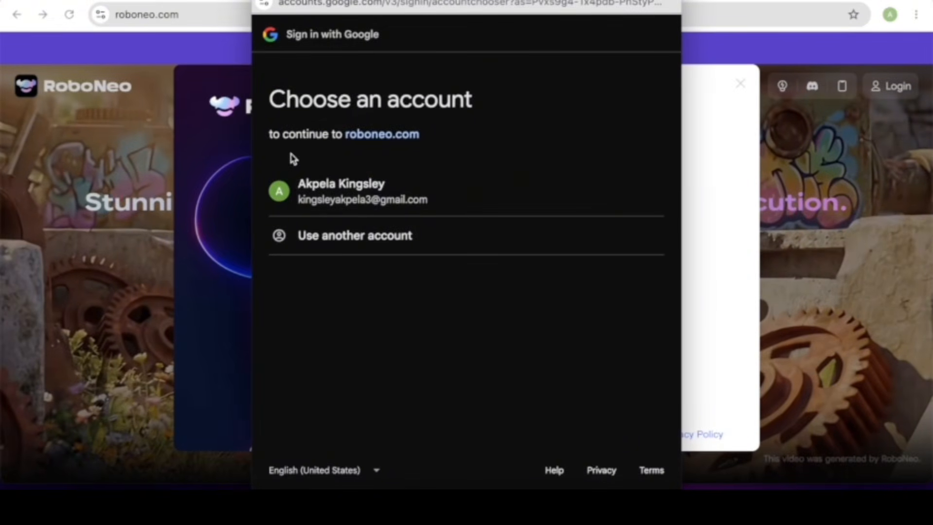
left_click(421, 199)
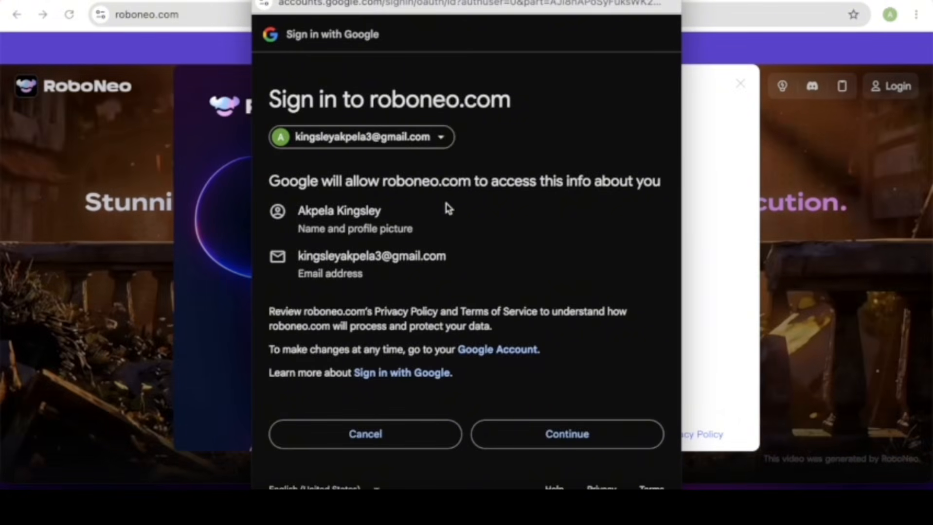
left_click(561, 440)
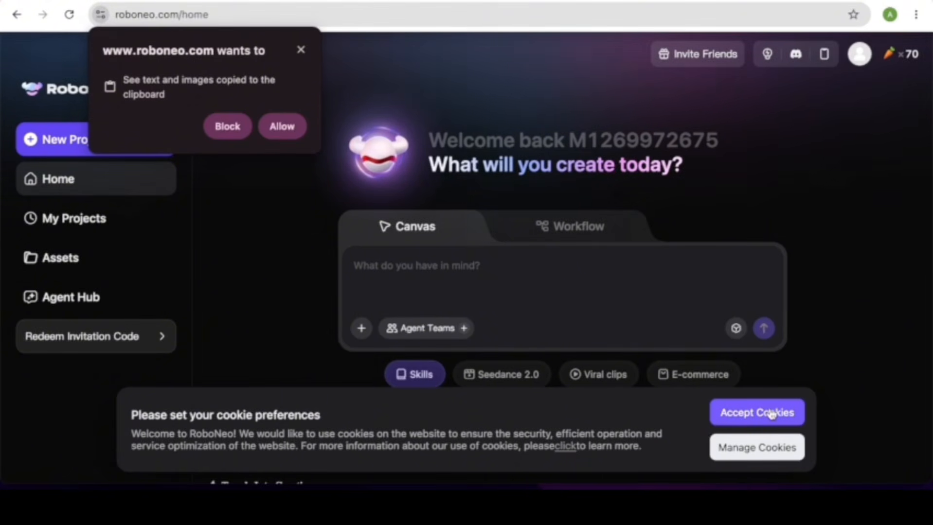
Dismiss the site's clipboard access request and accept its cookies
left_click(905, 56)
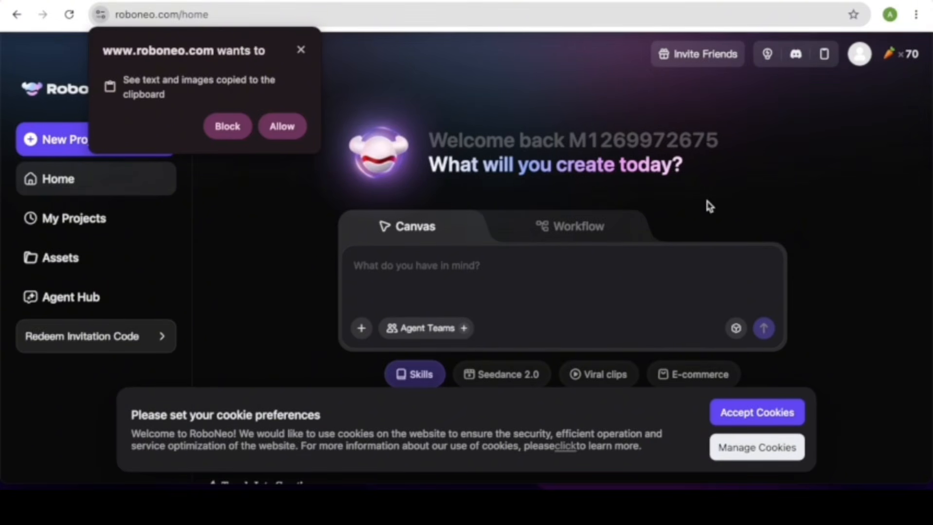
left_click(301, 50)
left_click(753, 413)
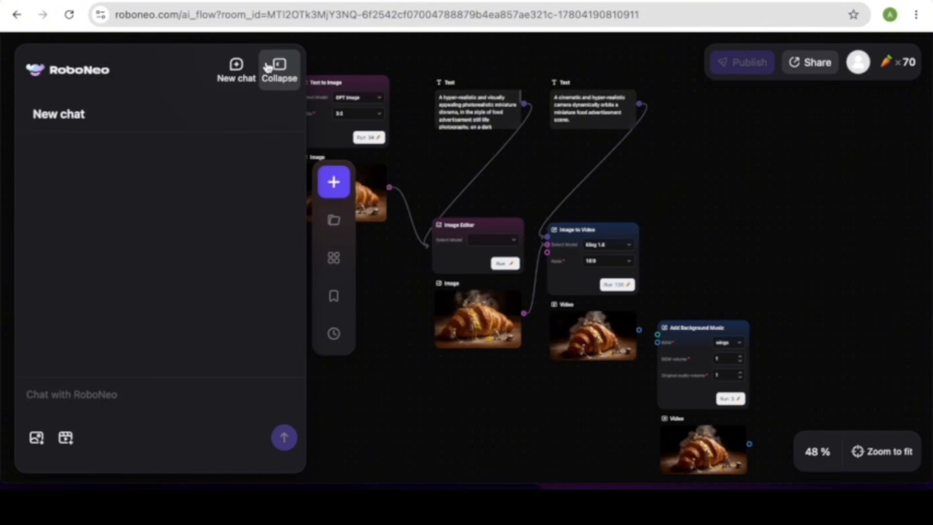
Collapse the chat beside the workflow canvas and delete all the croissant template's nodes
left_click(279, 80)
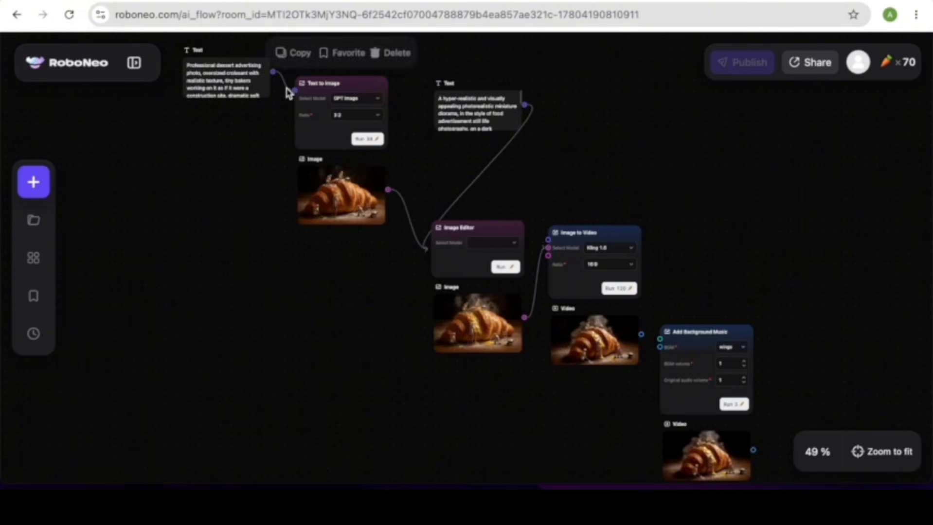
key("ctrl+a")
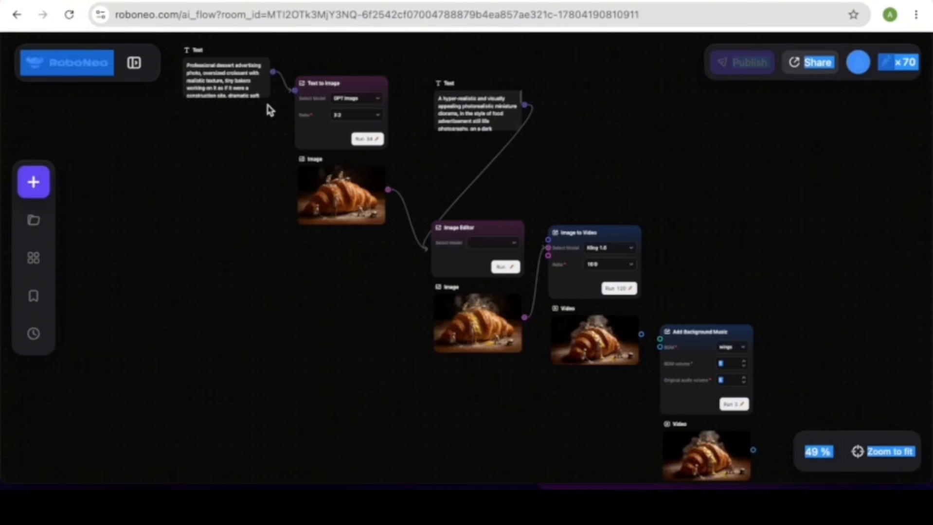
key("ctrl+a")
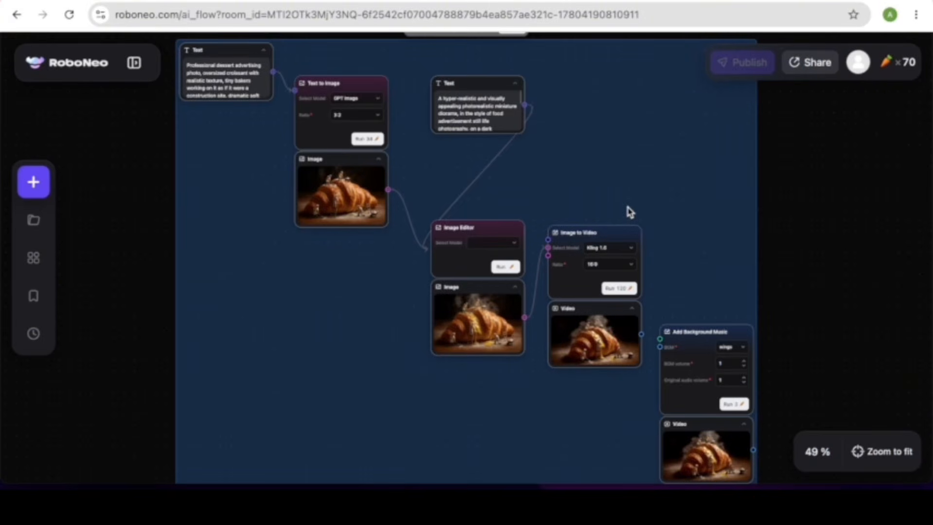
key("Delete")
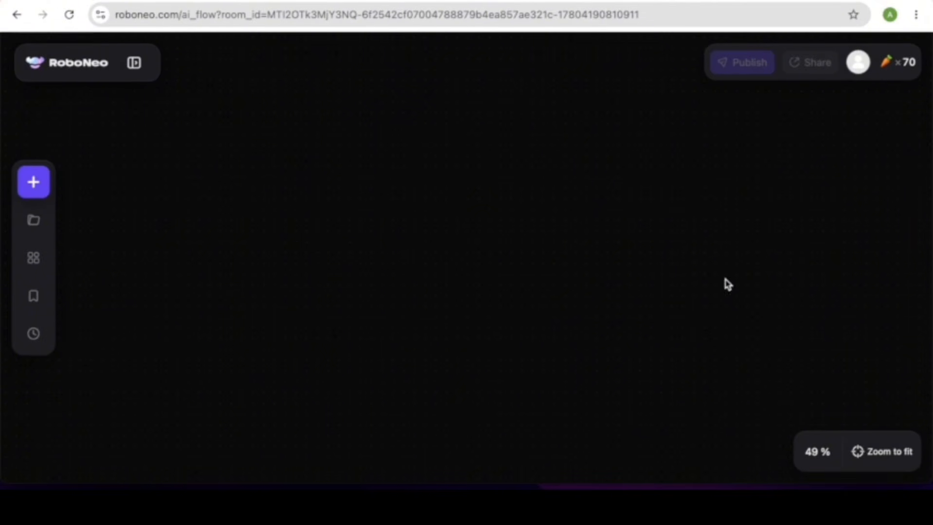
Examine the node types available for the workflow, covering text, image, video and audio creation, including Text-to-Music, Lyrics Generation and Song Generation
left_click(34, 183)
scroll(236, 333, "down", 1)
scroll(242, 257, "up", 1)
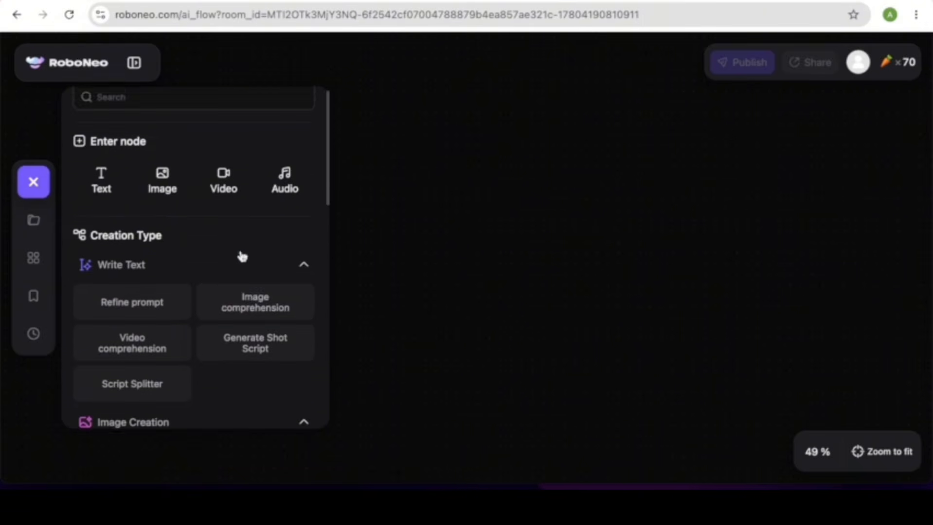
scroll(242, 258, "down", 2)
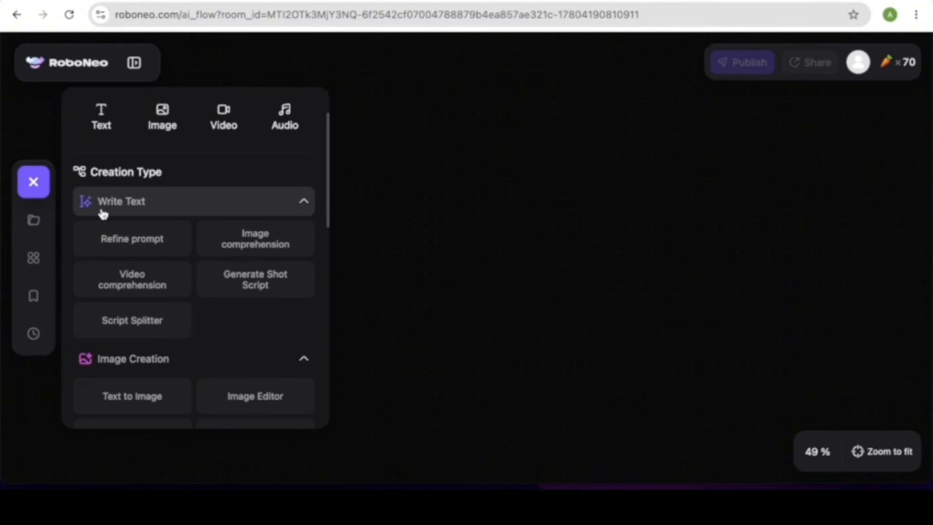
left_click(196, 209)
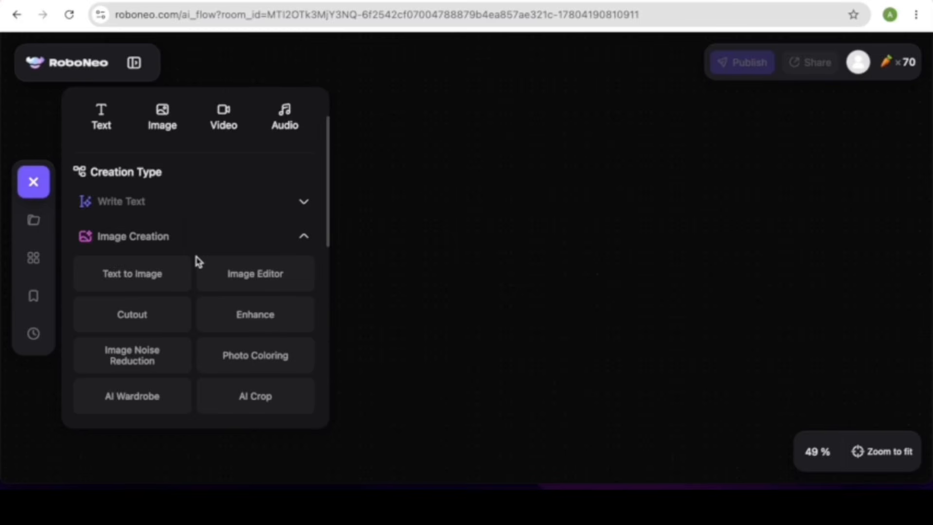
scroll(196, 261, "down", 3)
scroll(196, 261, "down", 3)
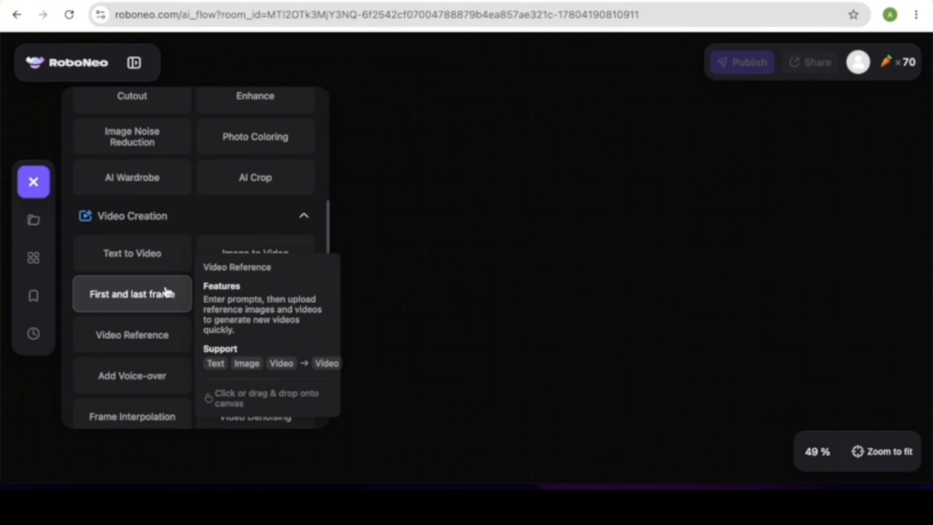
scroll(168, 286, "down", 3)
scroll(168, 287, "down", 3)
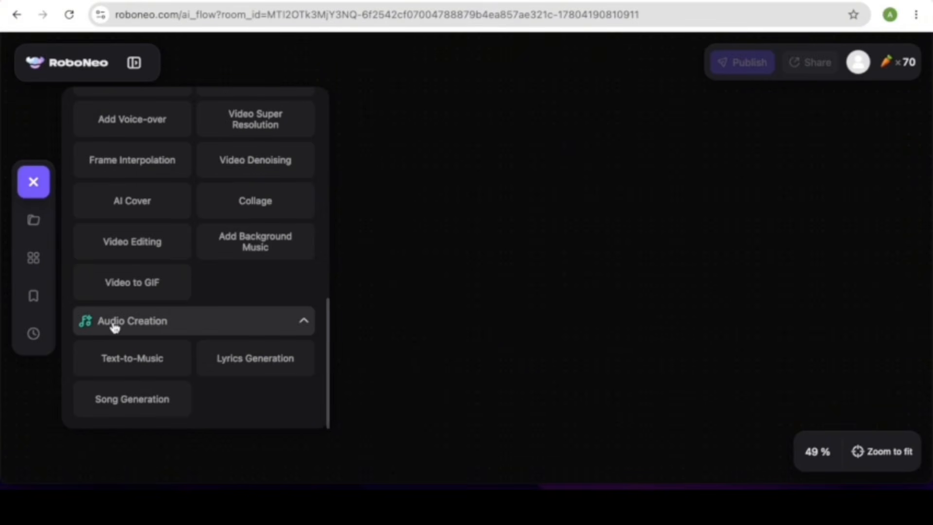
mouse_move(163, 362)
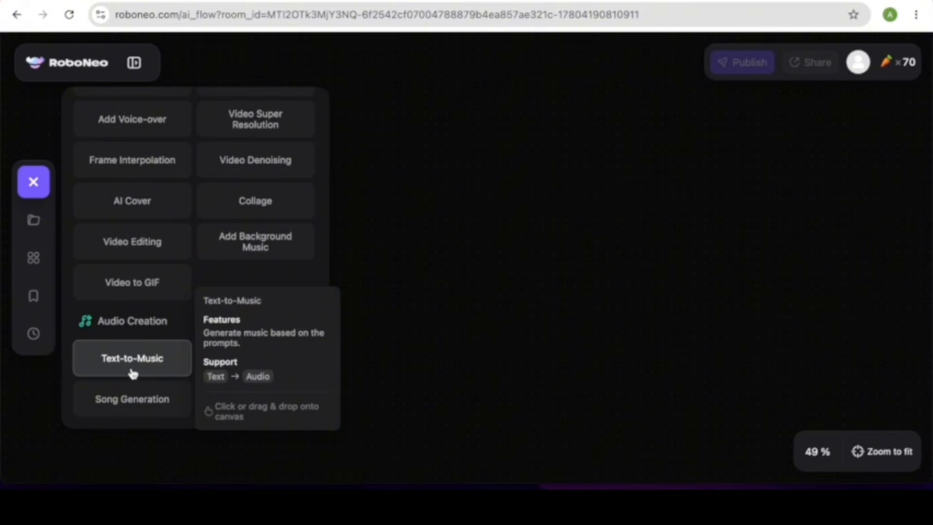
mouse_move(269, 342)
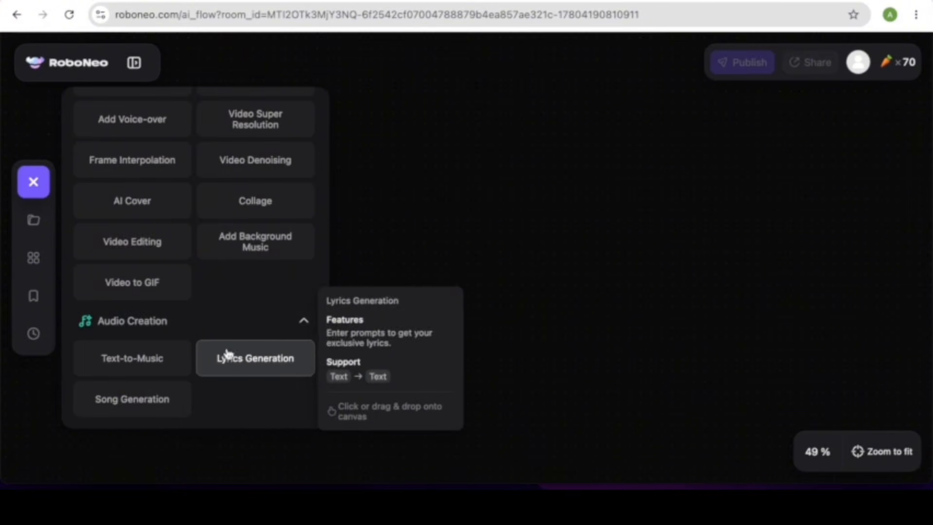
mouse_move(115, 395)
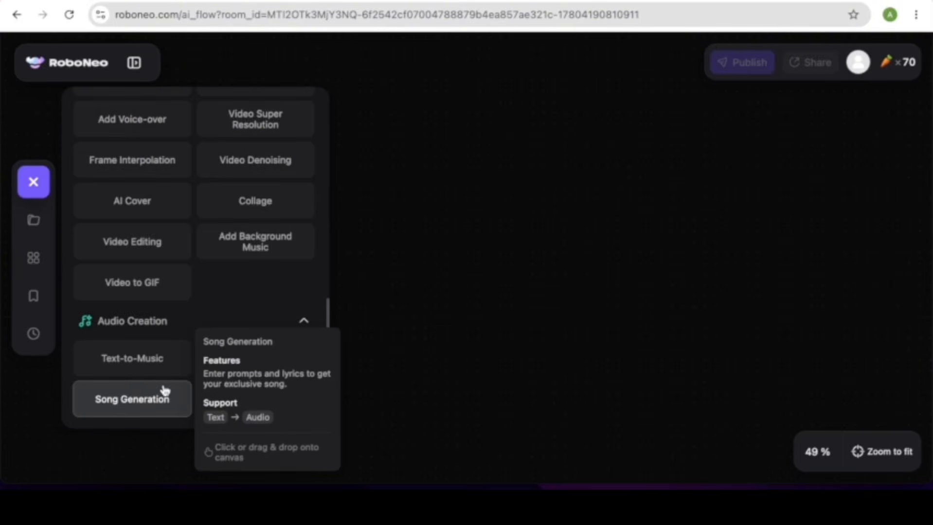
Add a Text to Video node with its connected text node to the canvas and fit the workflow to the view
scroll(96, 233, "up", 5)
mouse_move(142, 259)
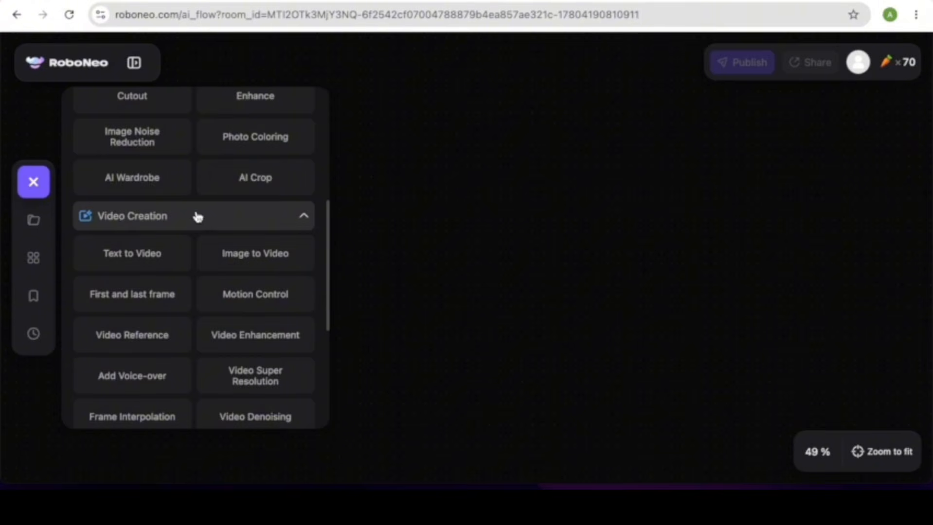
left_click(135, 257)
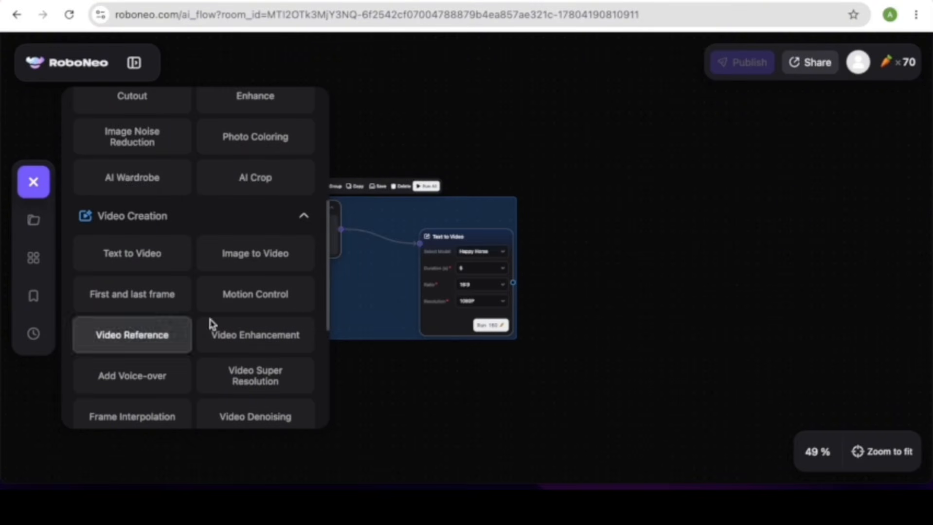
left_click(379, 128)
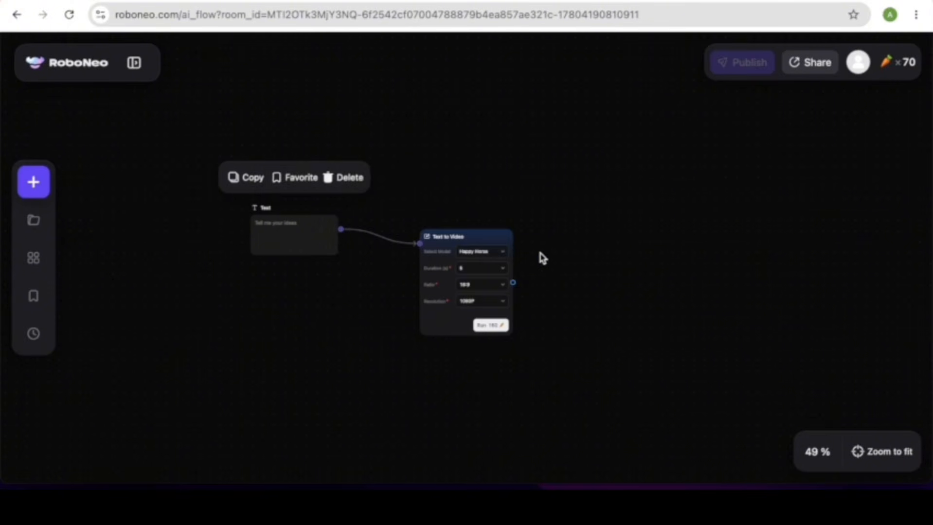
left_click(873, 460)
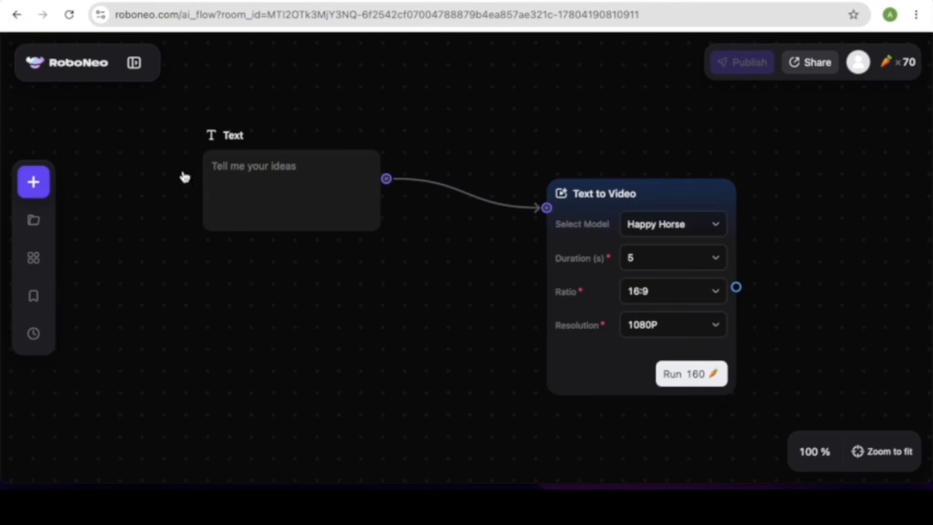
Examine the Text to Video node's available models and their credit costs, from Happy Horse down to Veo 3.1
left_click(216, 165)
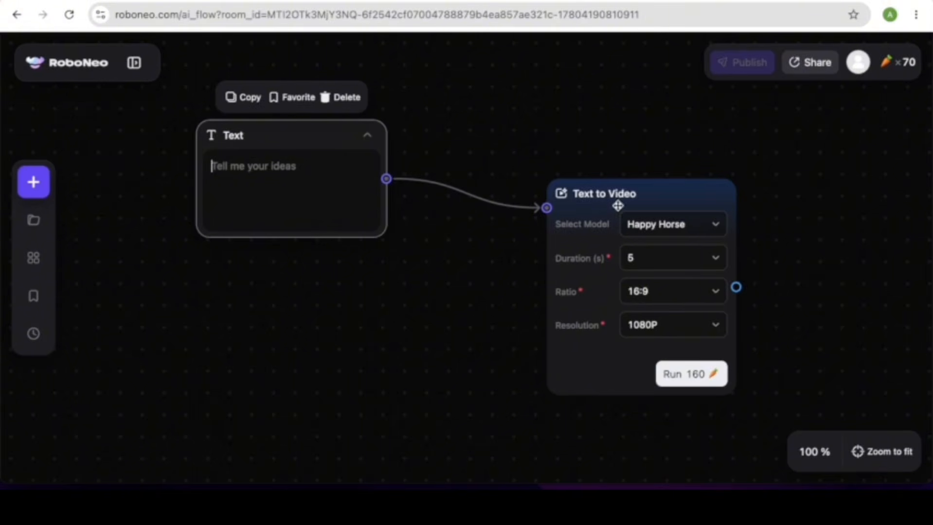
mouse_move(666, 238)
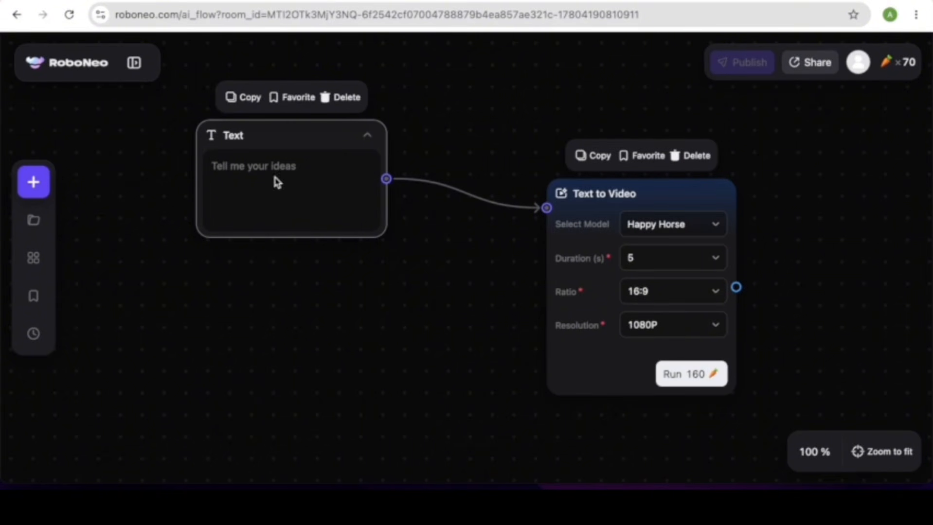
left_click(276, 193)
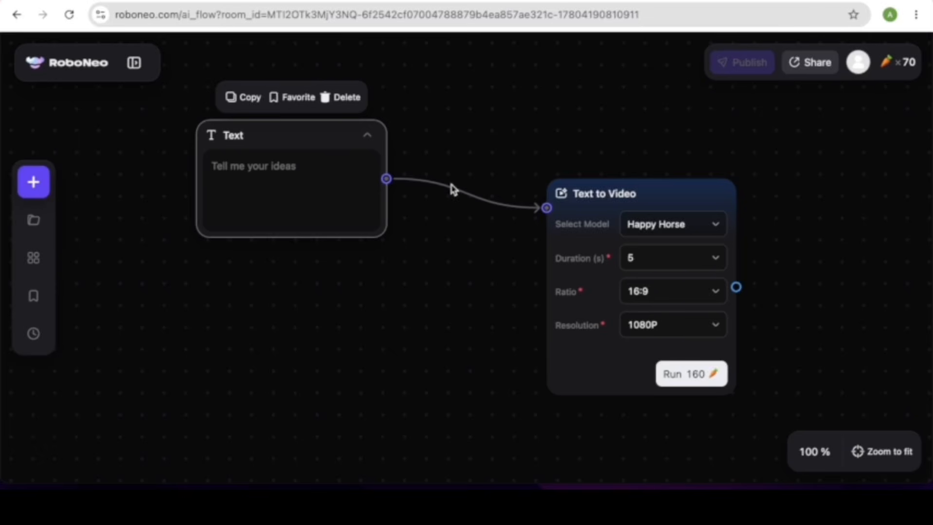
left_click(714, 228)
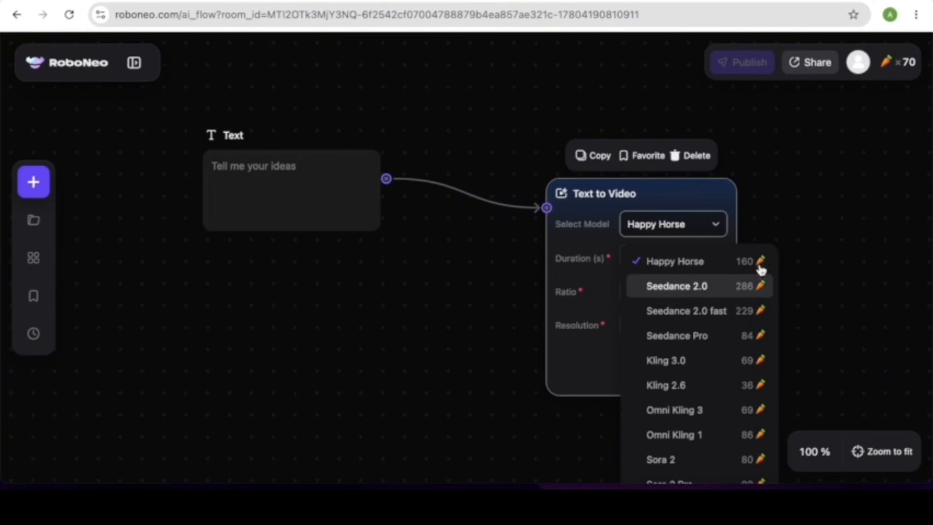
left_click(758, 219)
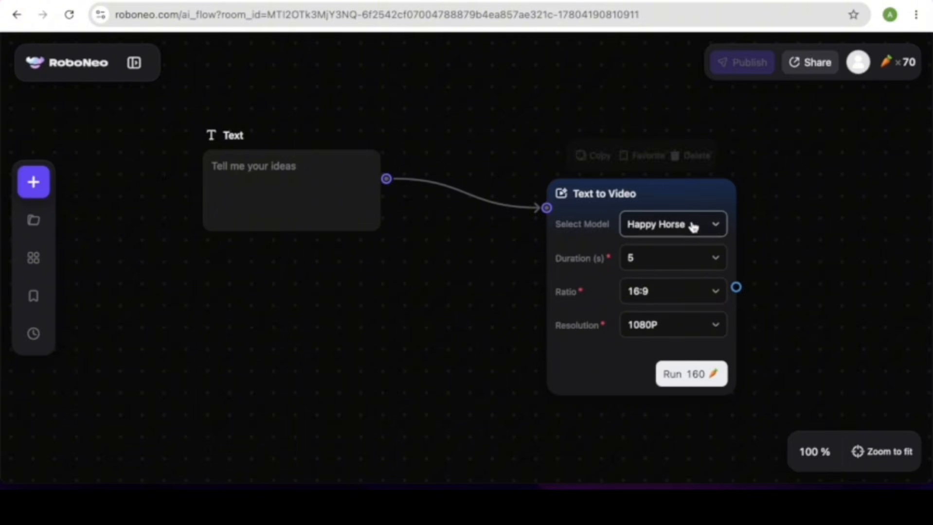
left_click(711, 225)
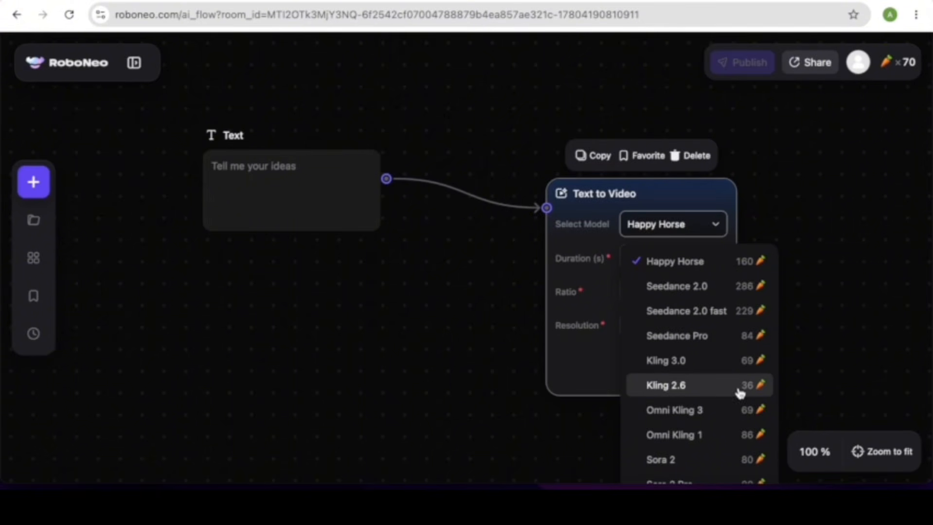
scroll(691, 413, "down", 5)
scroll(691, 412, "right", 2)
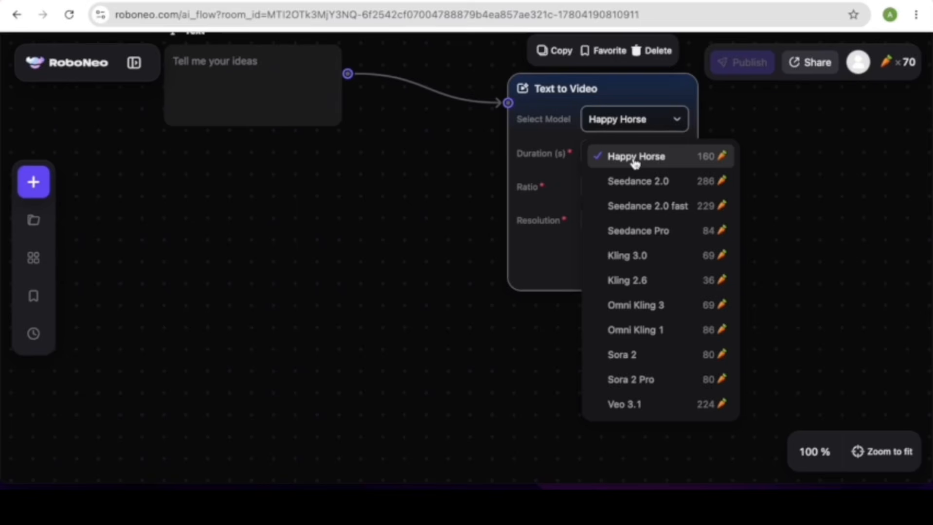
left_click(623, 92)
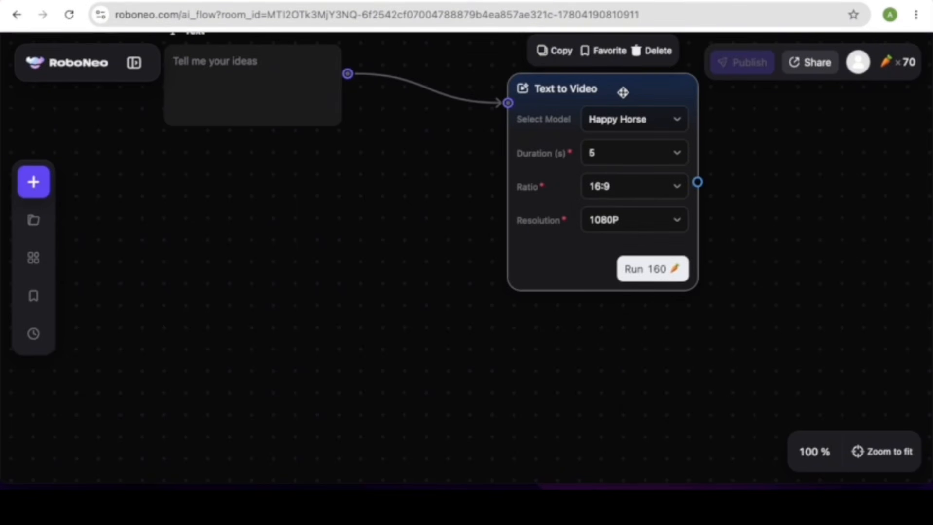
Delete all nodes of the text-to-video workflow from the canvas
left_click(274, 104)
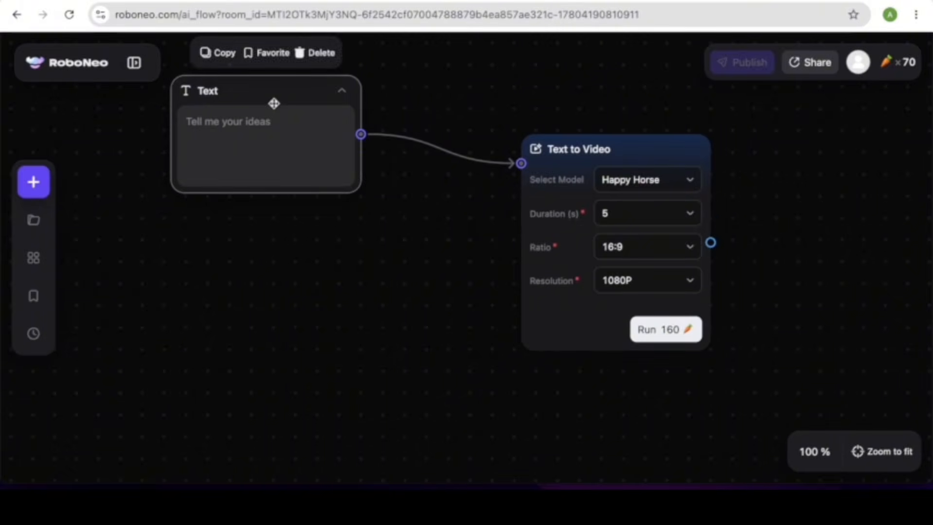
key("ctrl+a")
key("Delete")
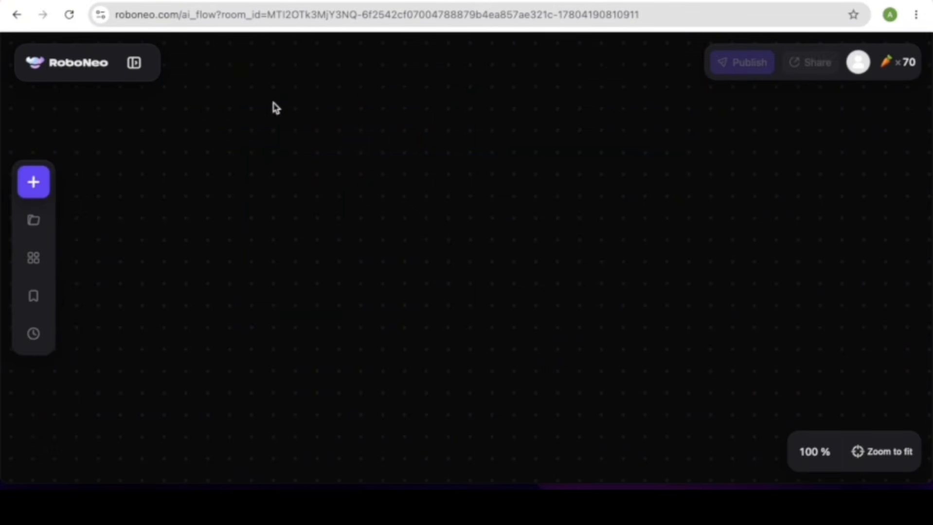
Add an Image to Video node with its connected text and image nodes to the empty canvas
left_click(34, 182)
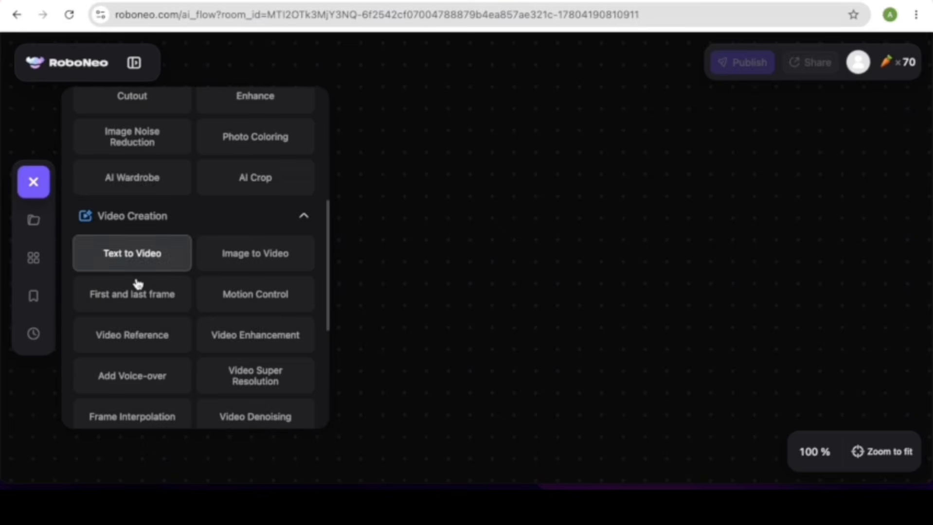
left_click(246, 261)
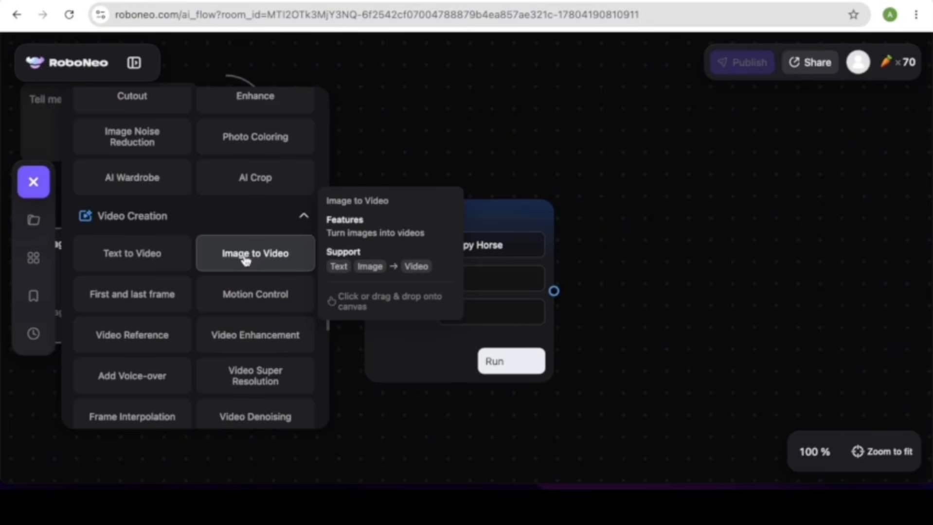
left_click(266, 56)
left_click(85, 114)
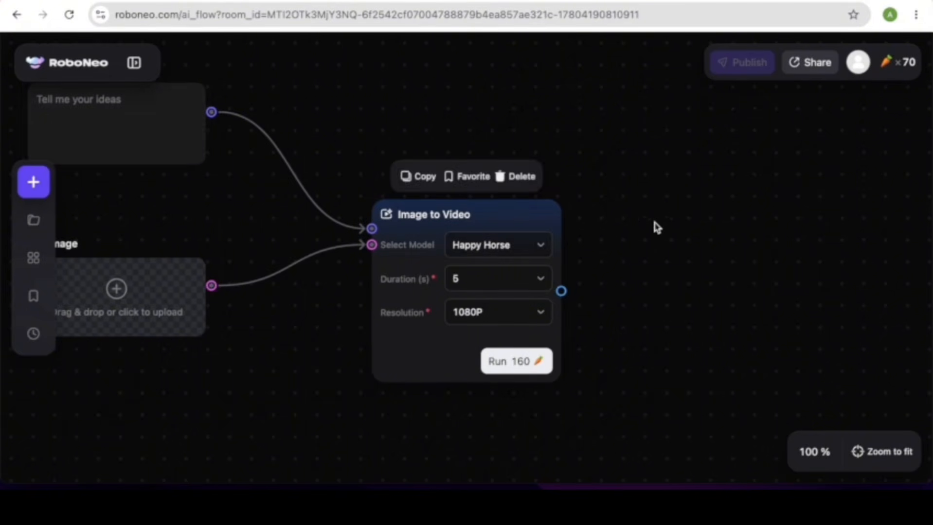
Rearrange the workflow so the Text node sits above the Image node, with the Image to Video node to their right
left_click_drag(515, 215, 673, 220)
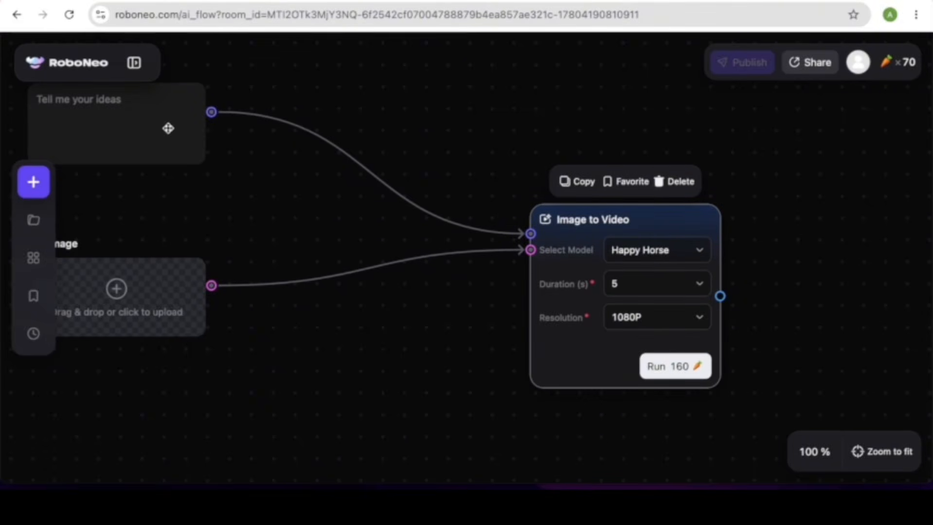
left_click_drag(167, 129, 374, 139)
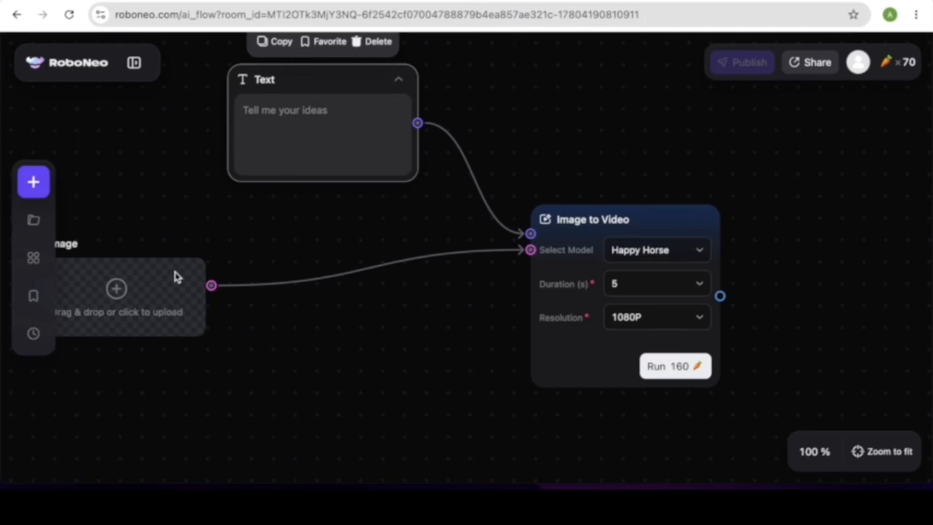
left_click_drag(187, 276, 366, 284)
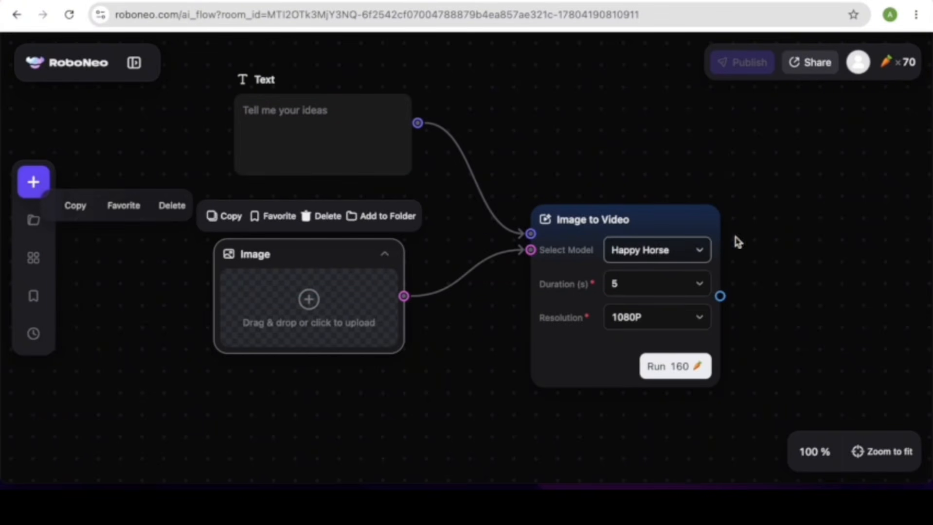
left_click(292, 102)
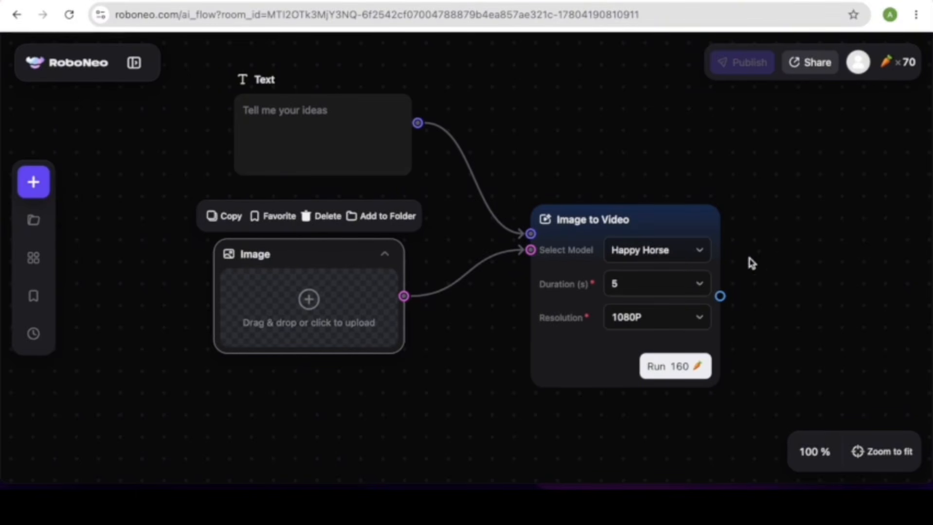
Compare the Image to Video models' credit costs, choose Grok as the model, and fit the workflow to the view
left_click(693, 252)
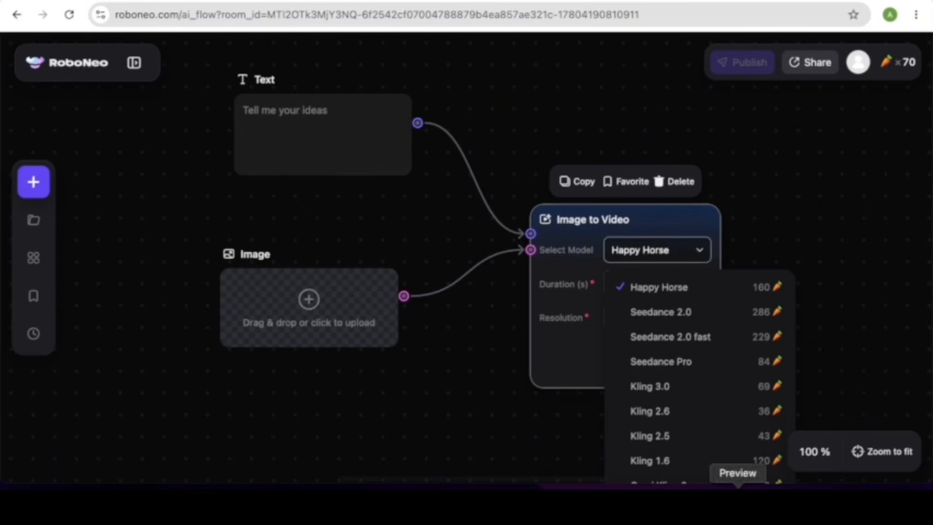
scroll(733, 447, "down", 3)
scroll(734, 447, "down", 1)
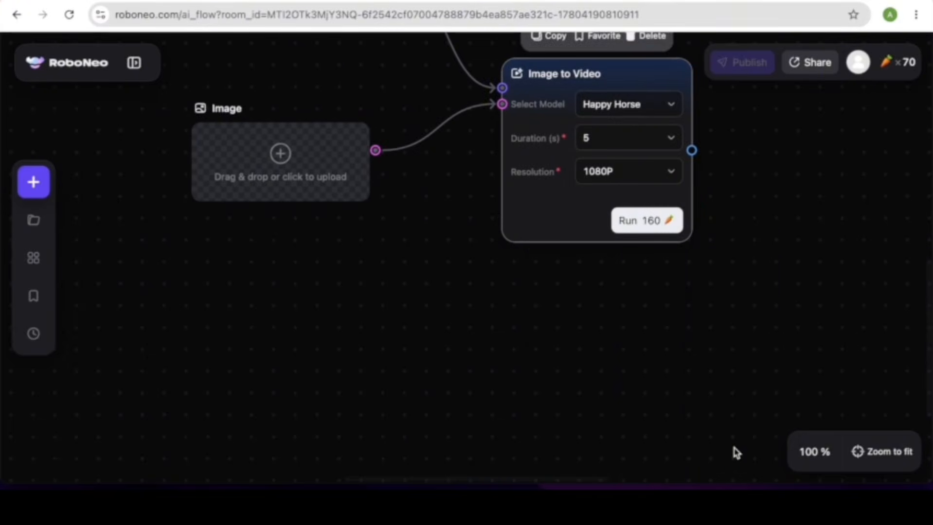
left_click(670, 104)
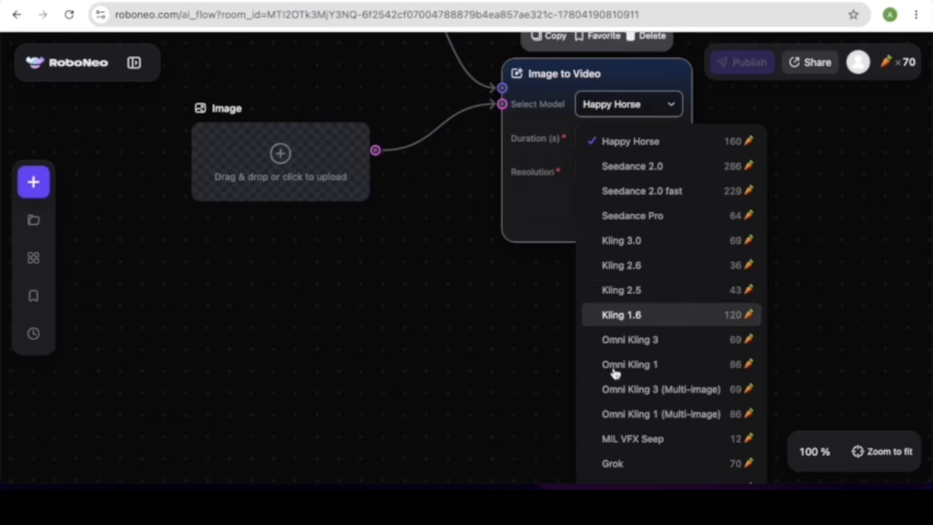
left_click(686, 470)
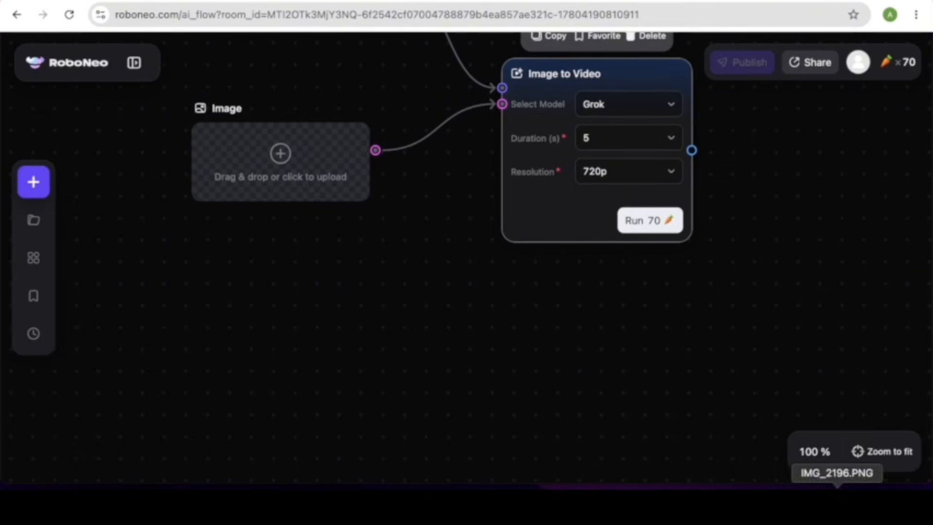
left_click(882, 451)
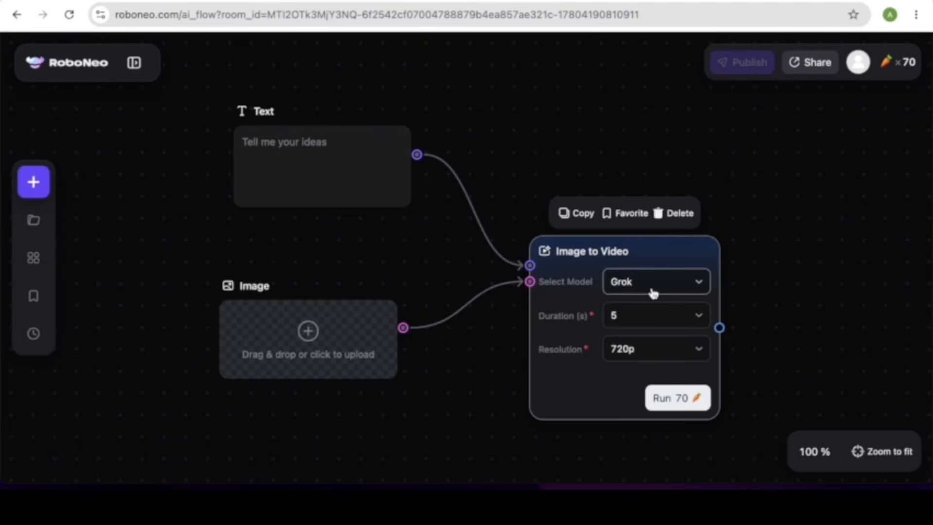
Review the Grok duration and resolution options, choosing 5 seconds and 720p for the Image to Video node
left_click(699, 320)
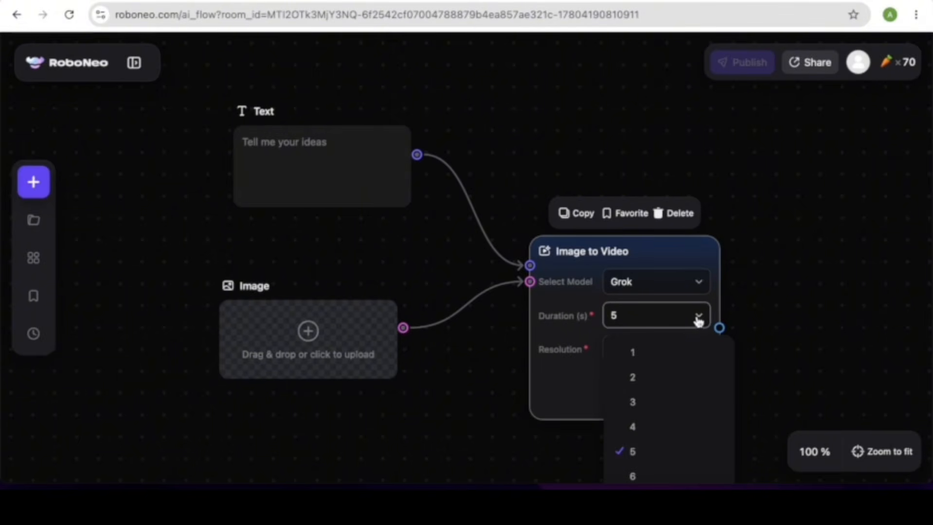
left_click(662, 453)
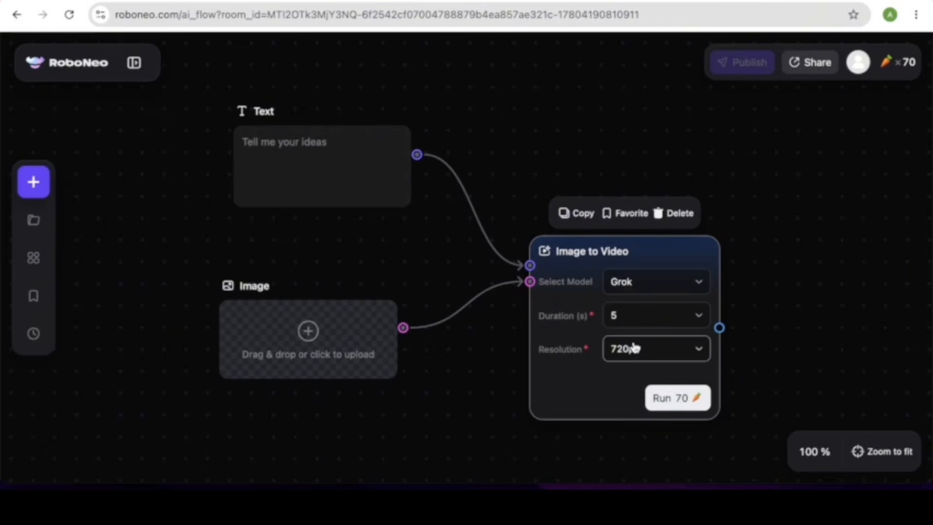
left_click(698, 352)
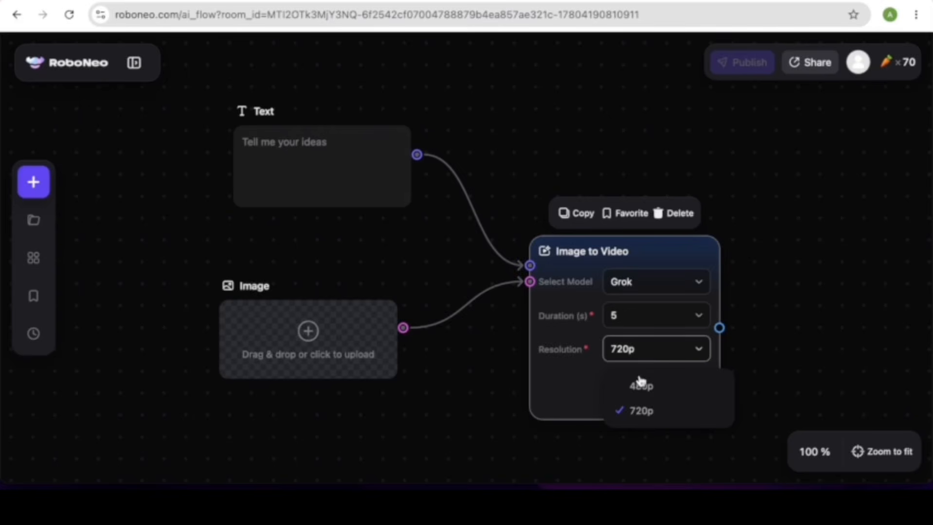
left_click(646, 410)
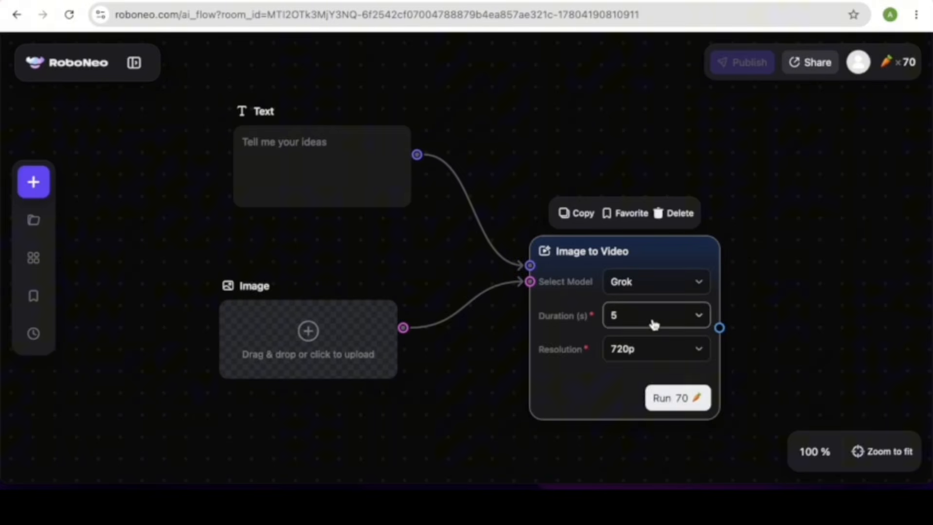
Try a duration of 6 seconds to check its credit cost, and return the Image to Video node to 5 seconds
left_click(697, 317)
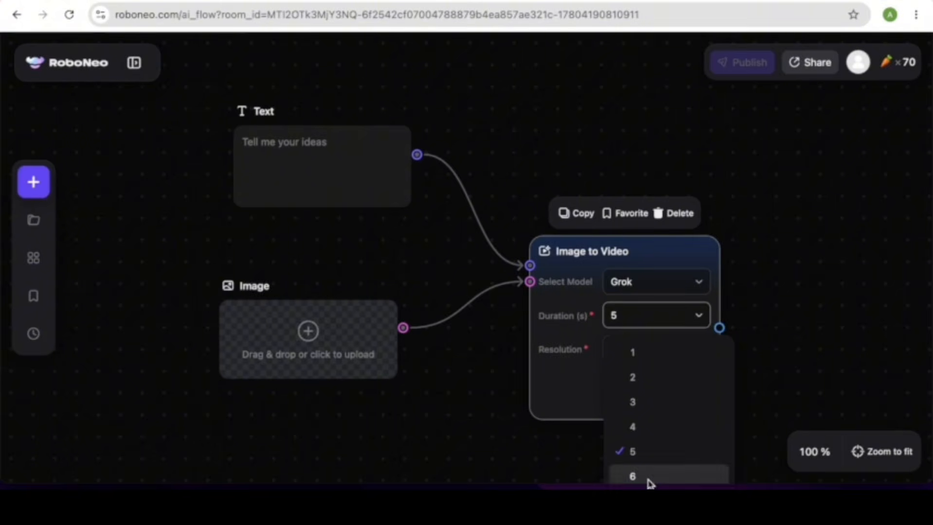
scroll(649, 479, "right", 5)
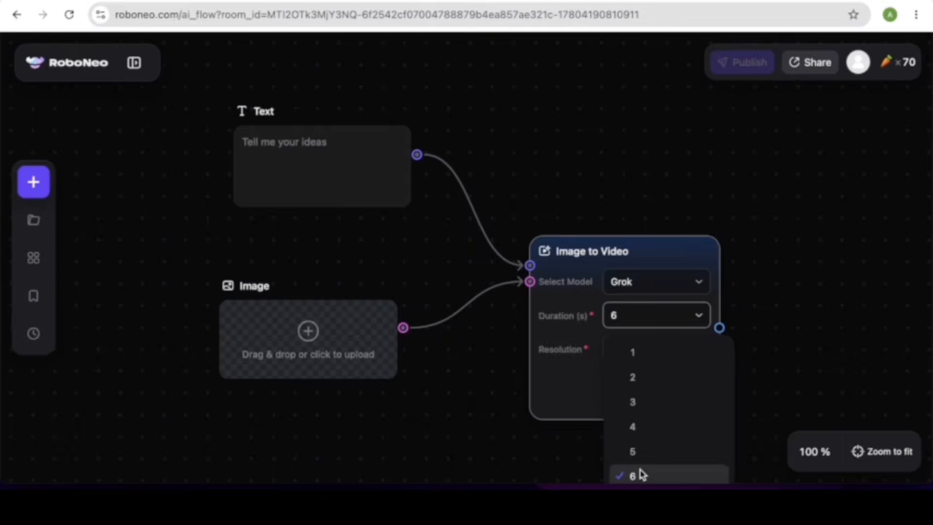
left_click(639, 474)
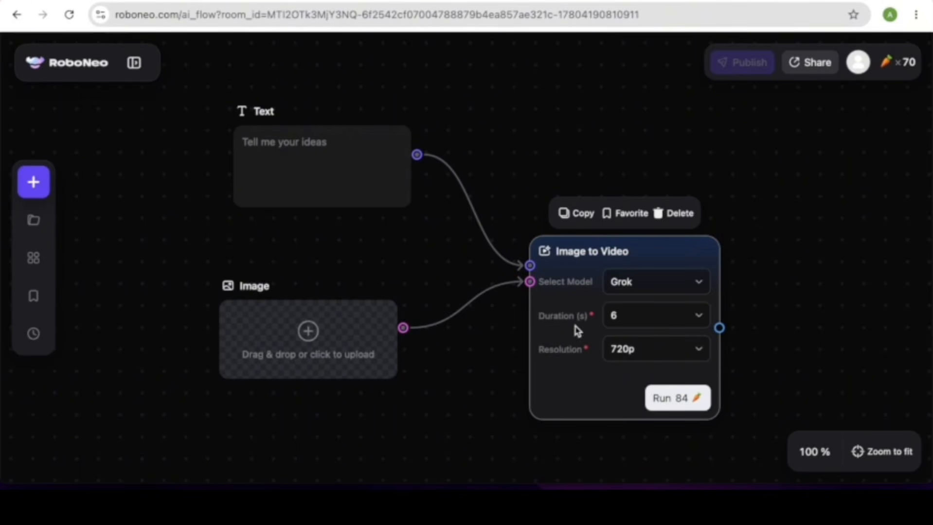
left_click(699, 319)
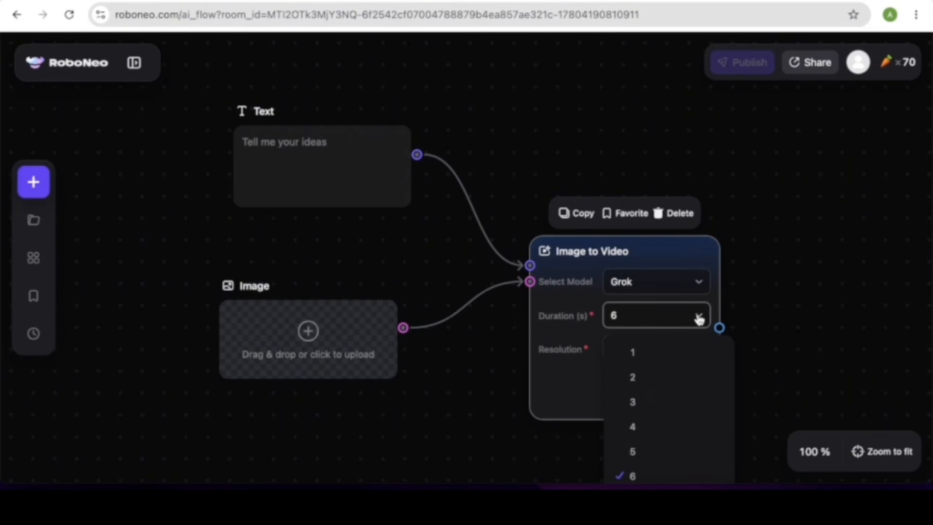
left_click(632, 449)
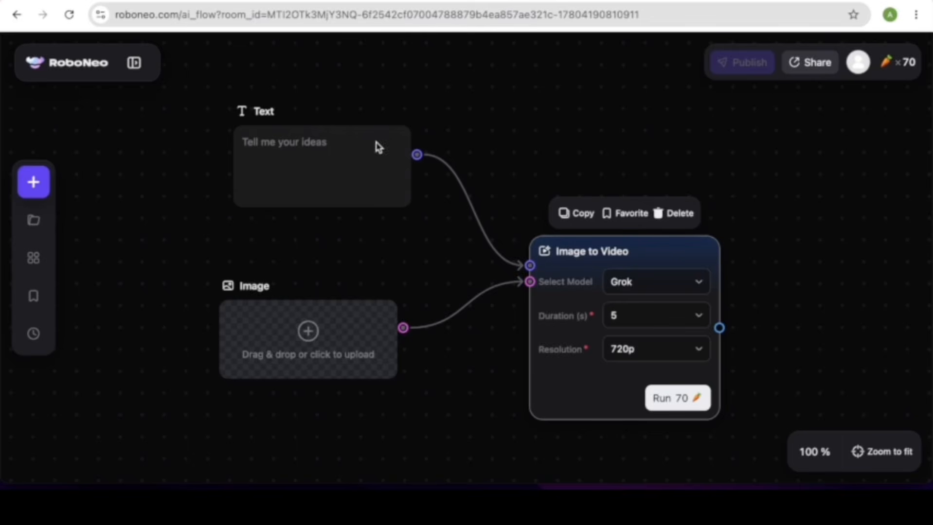
Check the account's Cyber Carrots balance and daily free credits
mouse_move(384, 183)
mouse_move(250, 146)
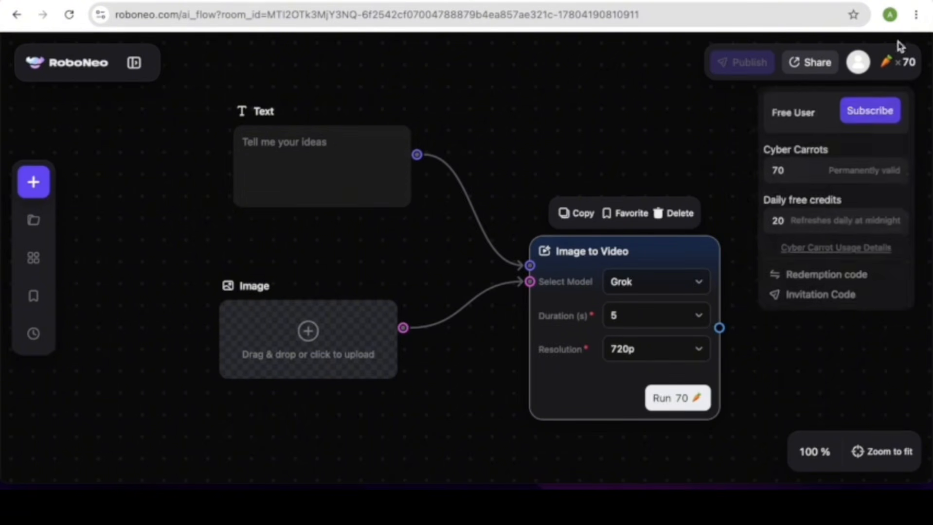
mouse_move(903, 61)
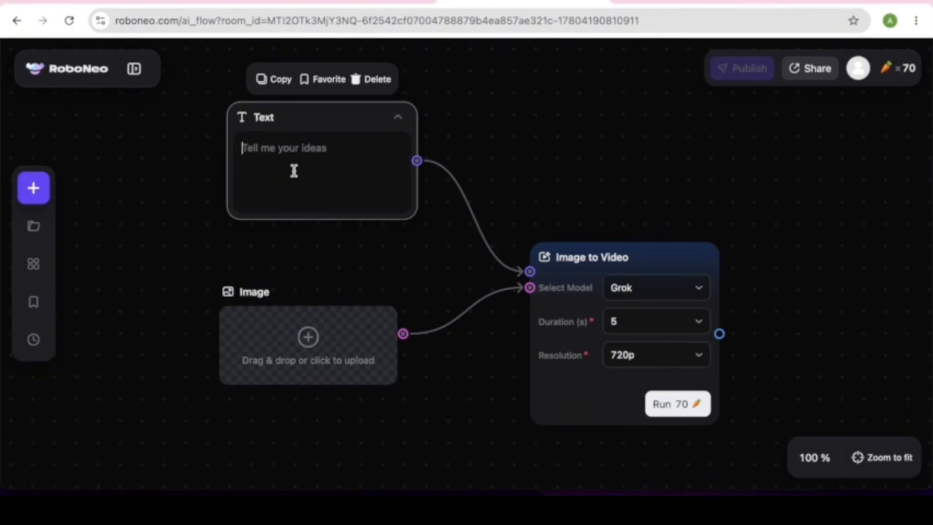
Paste the 5-second animation prompt about the mother saying "Study hard, son." into the Text node and read it through
left_click(242, 148)
key("ctrl+v")
scroll(329, 173, "up", 5)
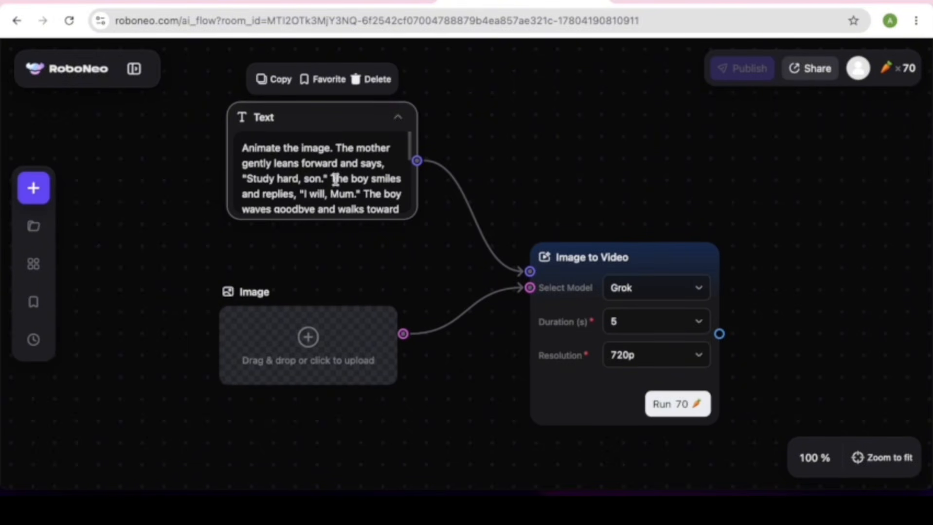
scroll(335, 180, "down", 1)
scroll(335, 180, "down", 4)
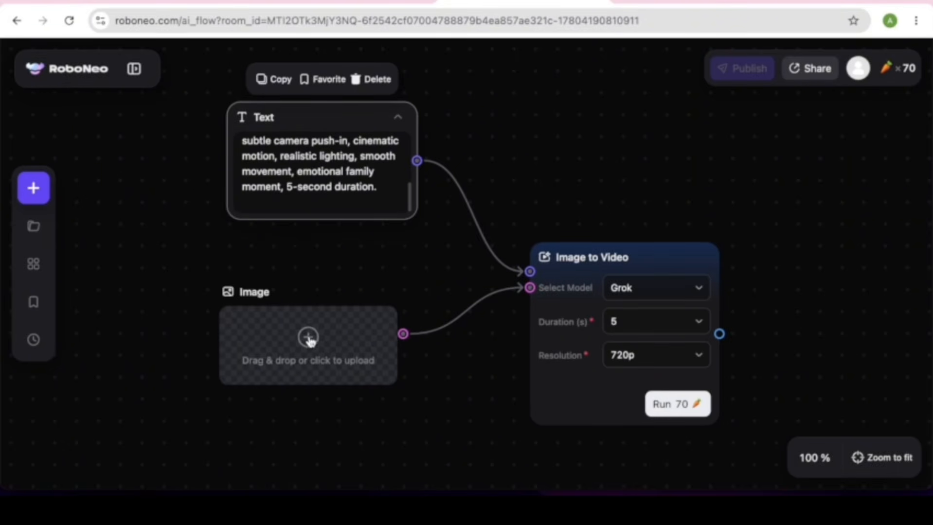
Upload the image file MUM AND SON SCENE.png from the computer into the Image node
mouse_move(348, 339)
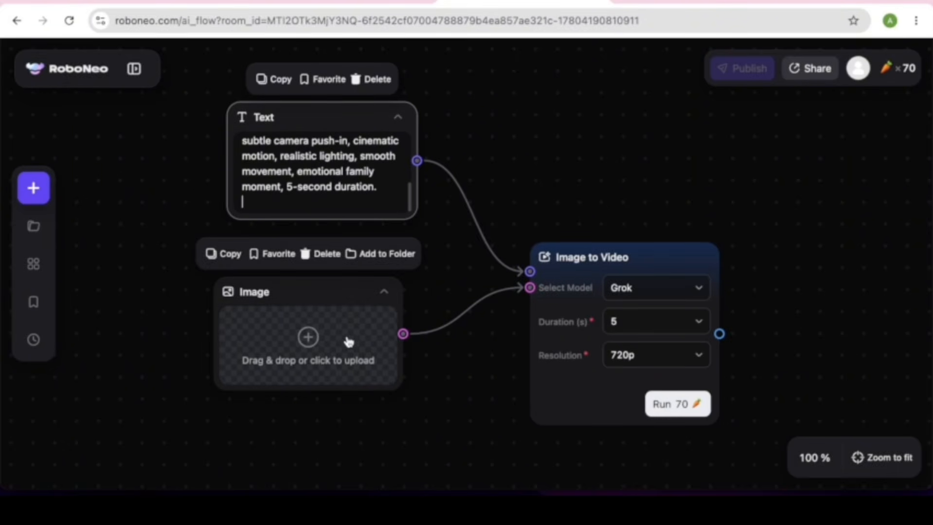
left_click(306, 339)
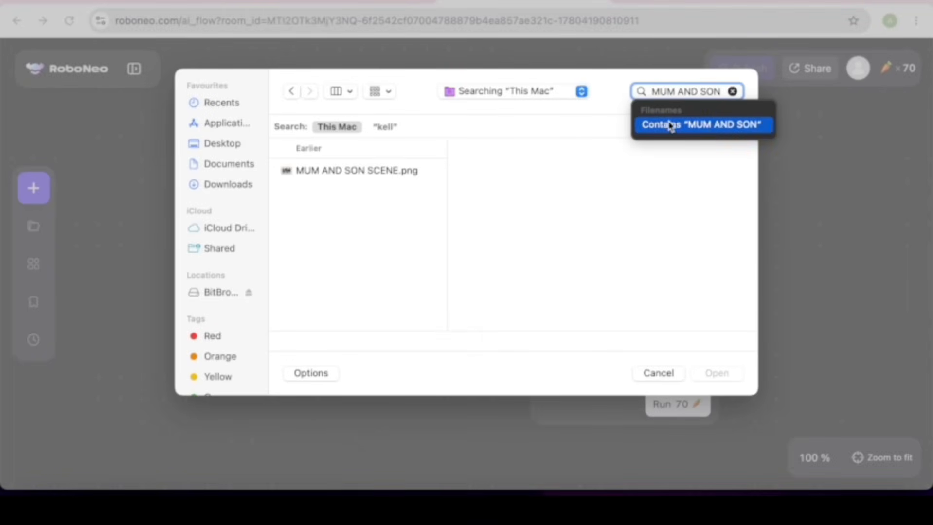
left_click(354, 171)
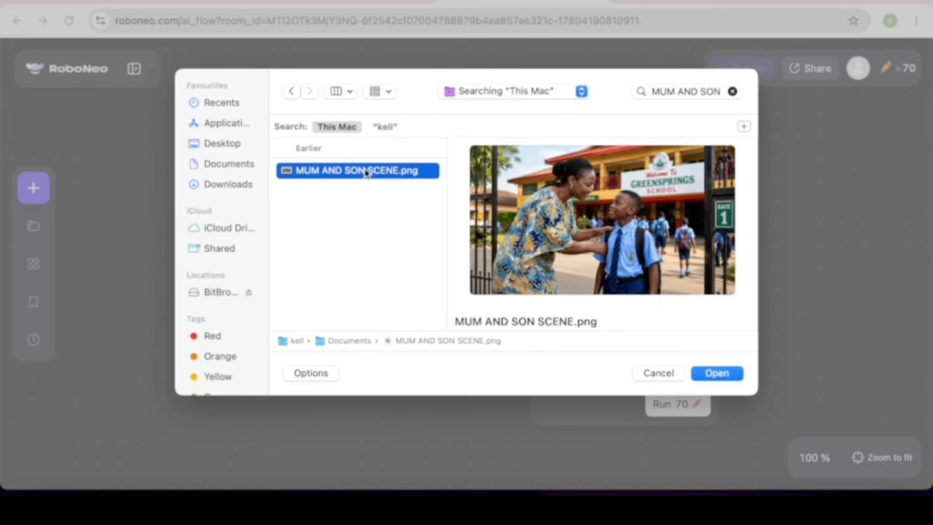
left_click(710, 373)
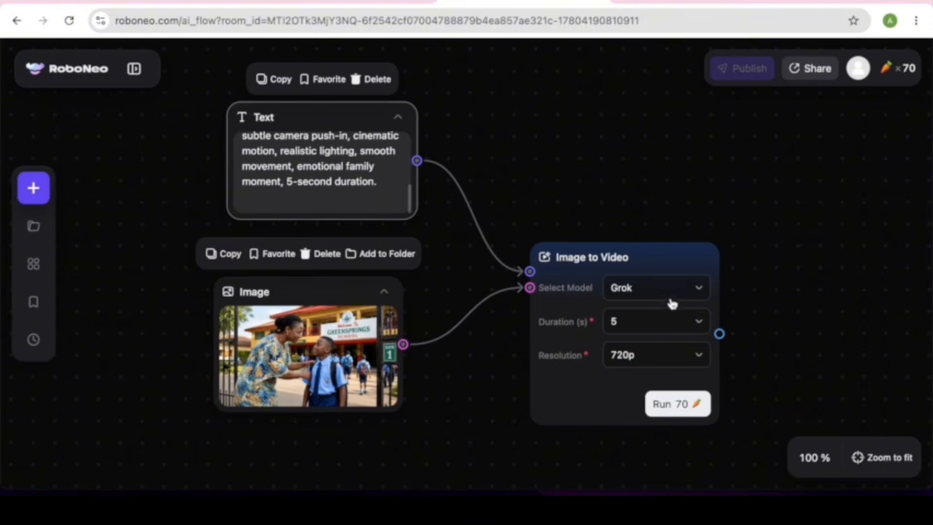
Review the model and resolution options, keep Grok, 5 seconds and 720p, and run the Image to Video node
left_click(630, 291)
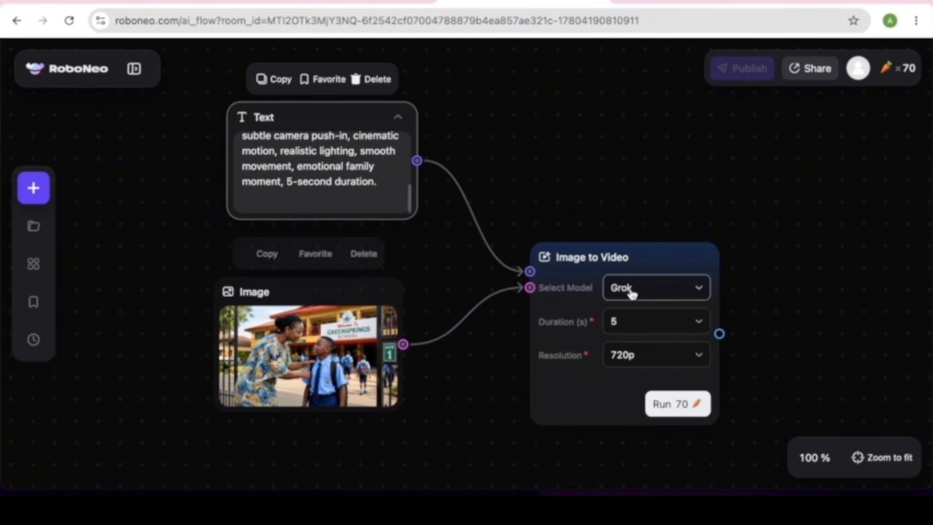
left_click(698, 290)
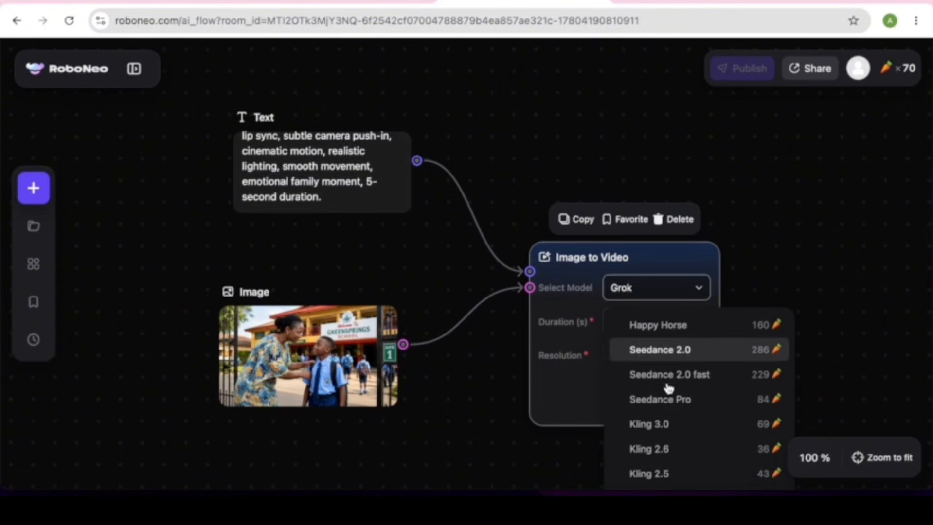
left_click(617, 288)
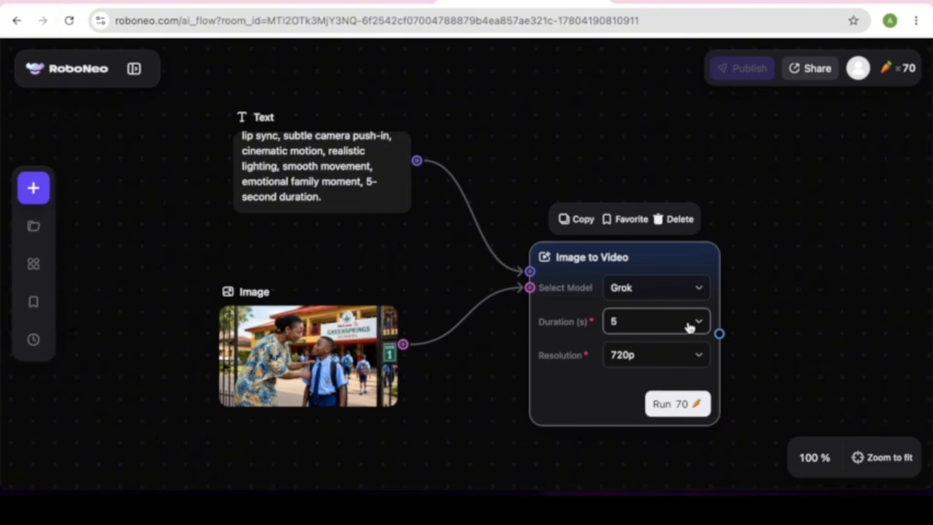
left_click(699, 360)
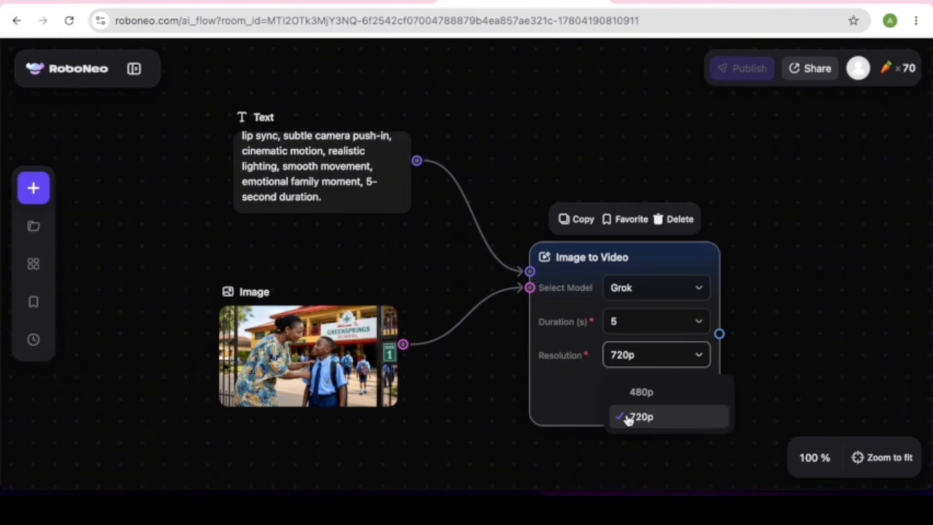
left_click(642, 420)
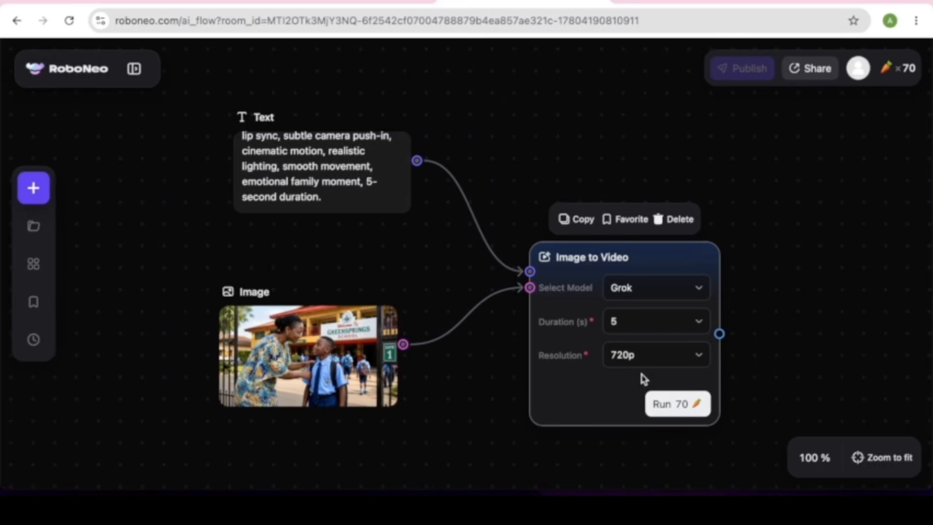
left_click(671, 407)
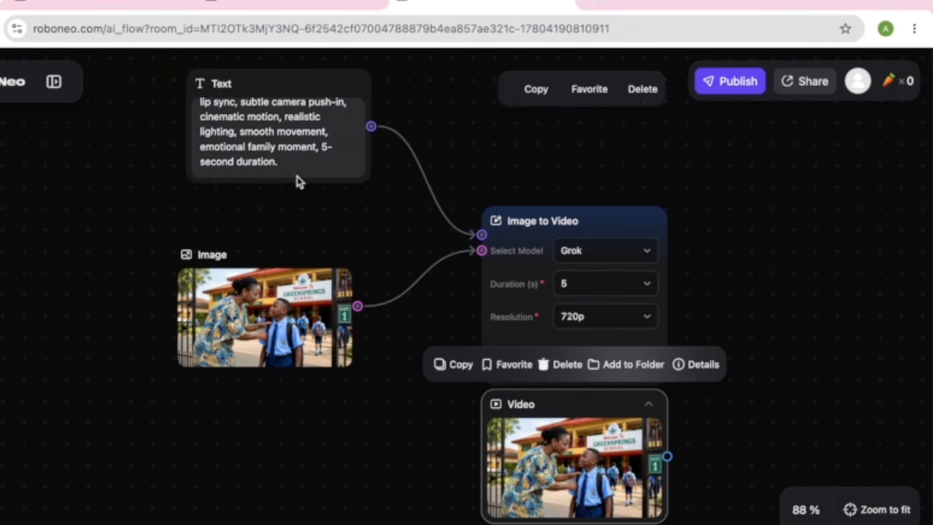
Download the generated video from the Video node
mouse_move(540, 410)
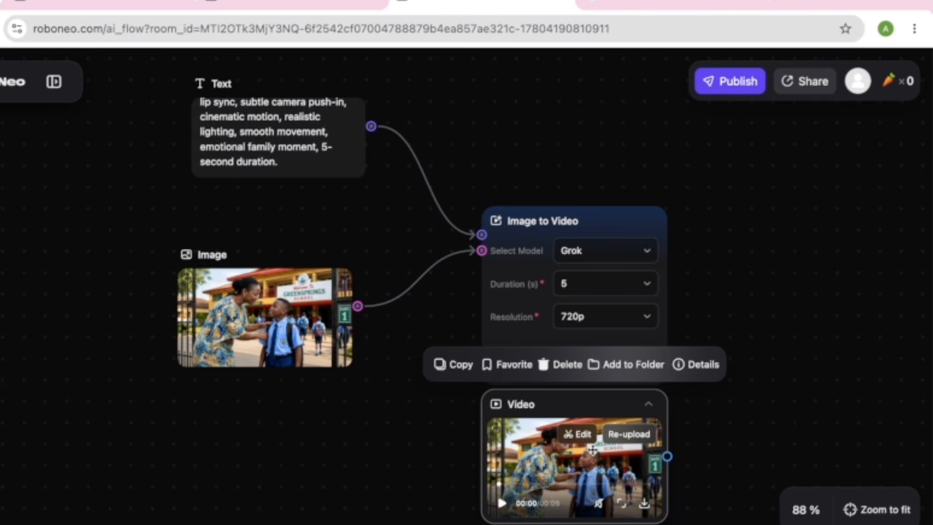
left_click_drag(627, 402, 625, 346)
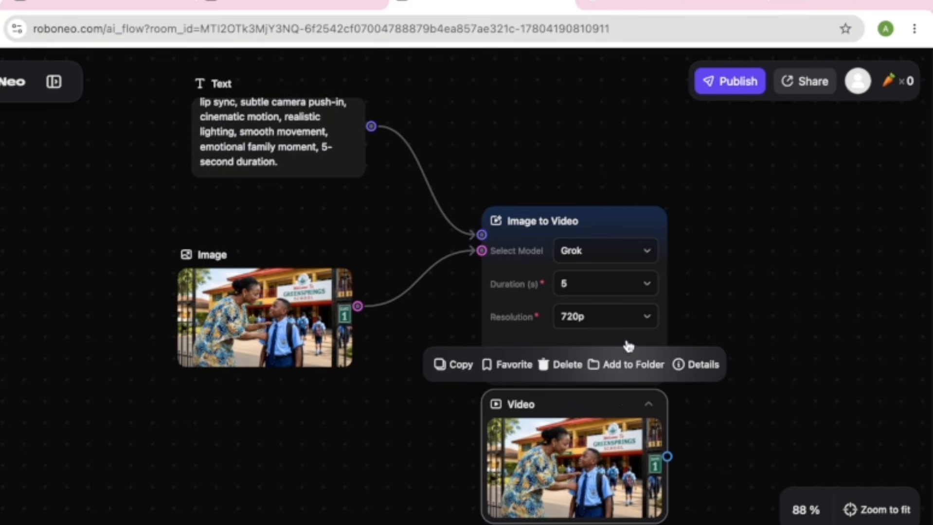
mouse_move(576, 384)
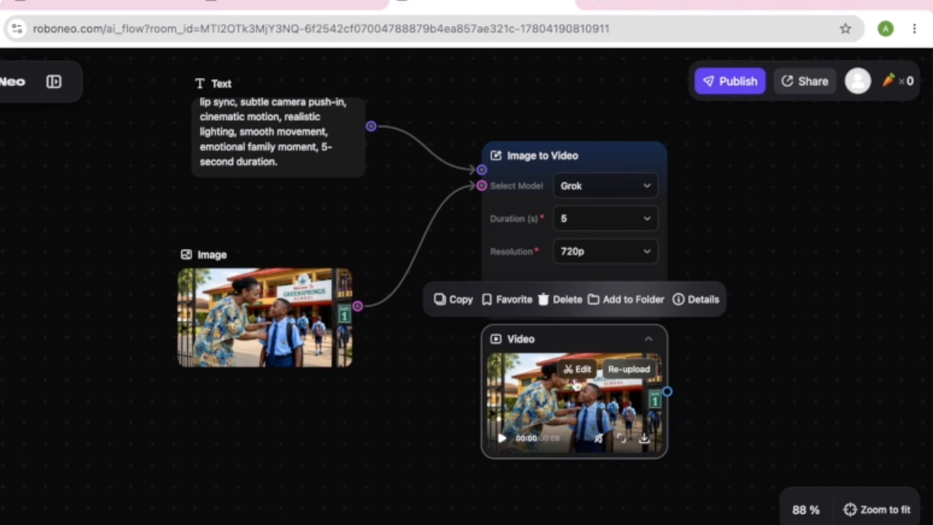
left_click(645, 440)
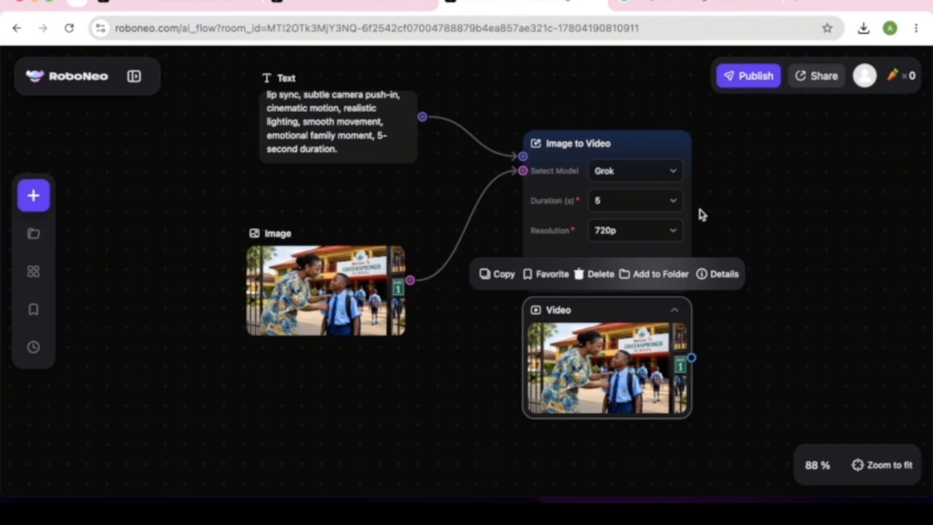
Switch to the Google results for temp mail, look through them, and open temp-mail.org, completing its human verification
left_click(683, 2)
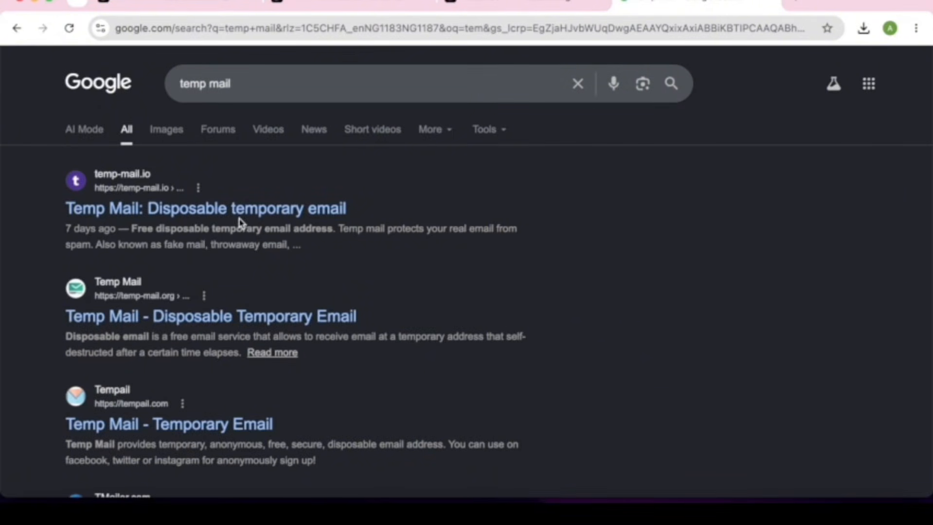
scroll(291, 302, "down", 2)
scroll(292, 297, "up", 1)
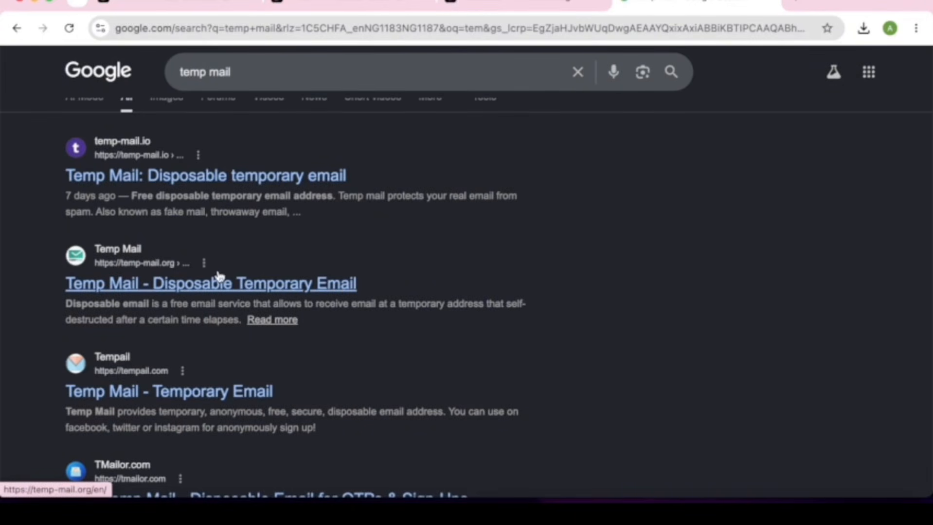
scroll(291, 280, "down", 3)
scroll(290, 277, "down", 5)
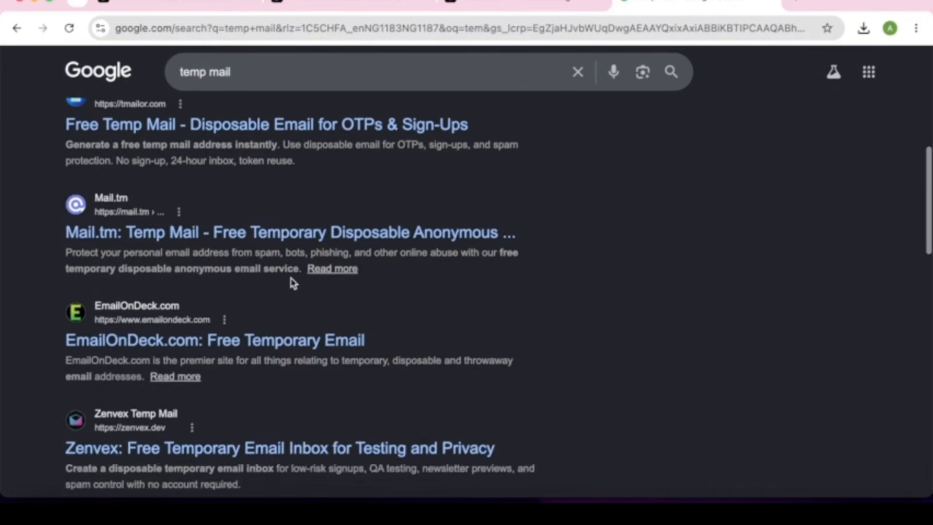
scroll(290, 280, "up", 6)
scroll(294, 283, "up", 3)
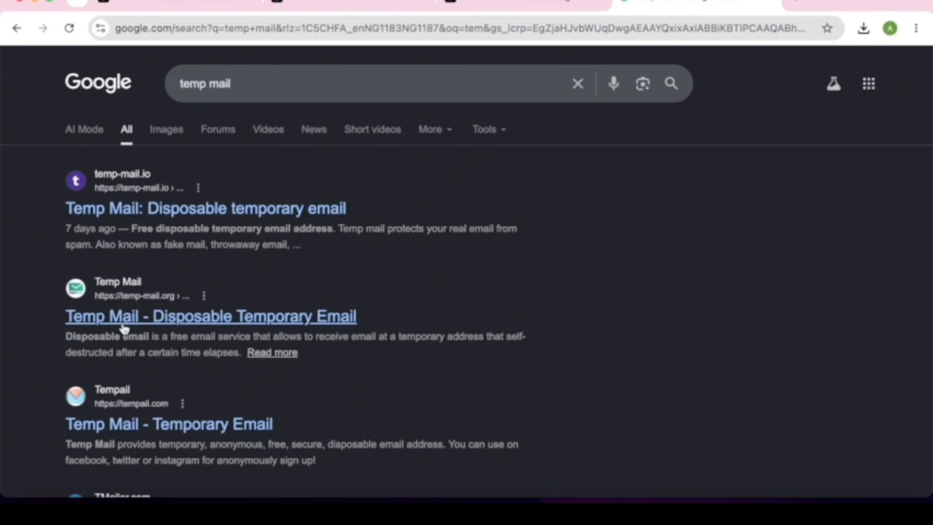
left_click(193, 320)
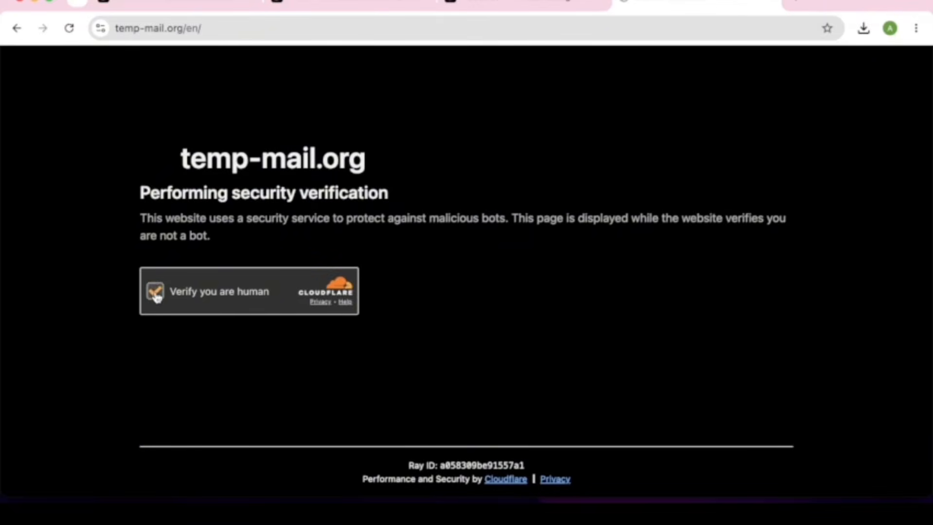
left_click(156, 293)
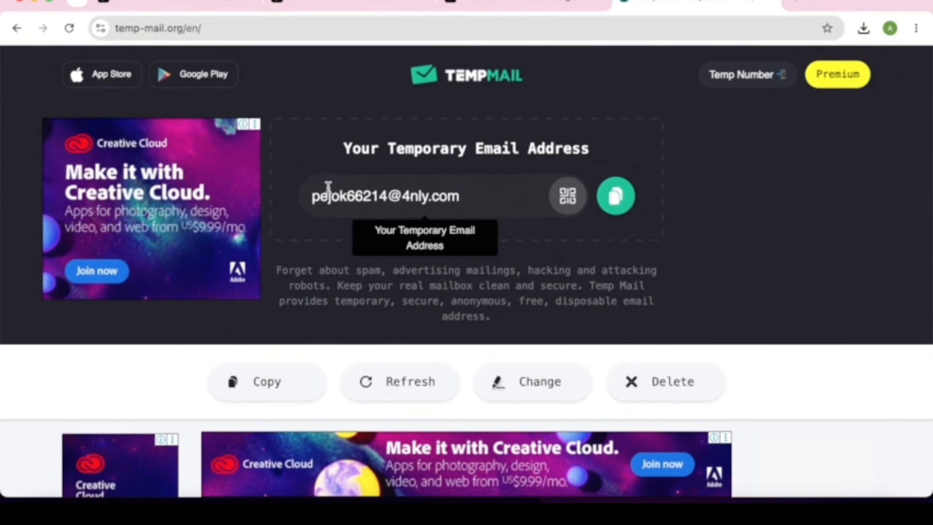
Copy the temporary email address and return to the RoboNeo workflow, checking the account options
left_click(615, 196)
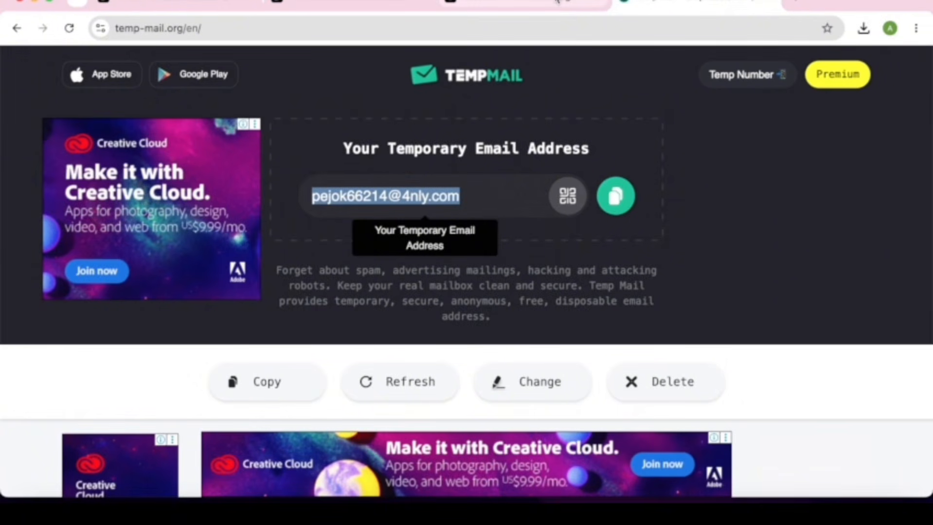
left_click(558, 2)
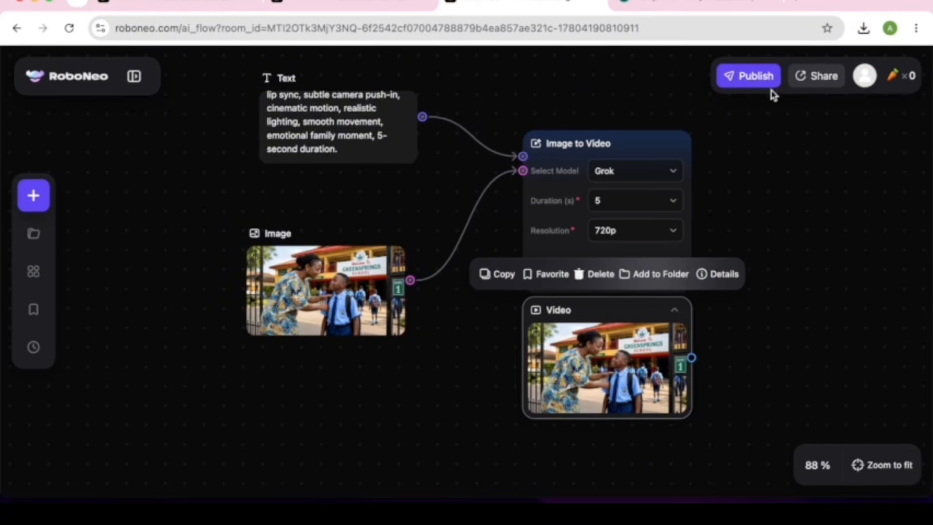
left_click(861, 75)
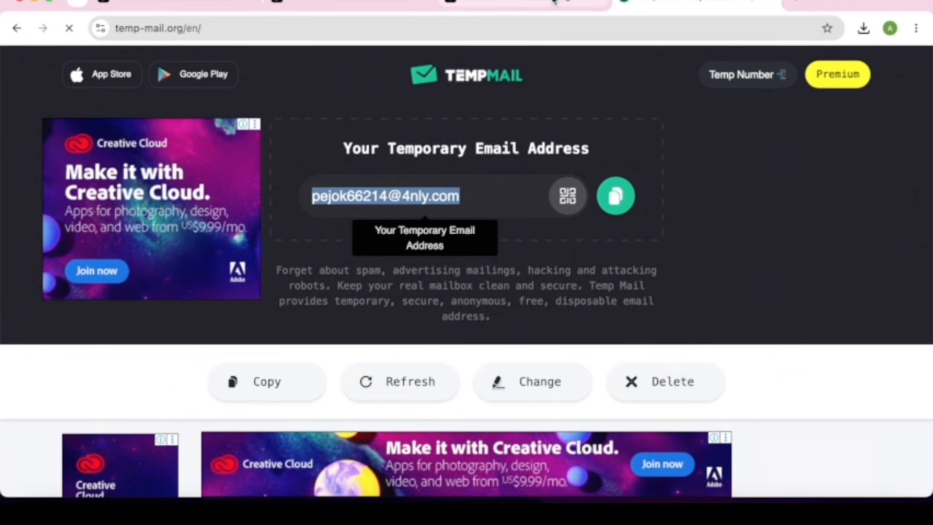
left_click(554, 3)
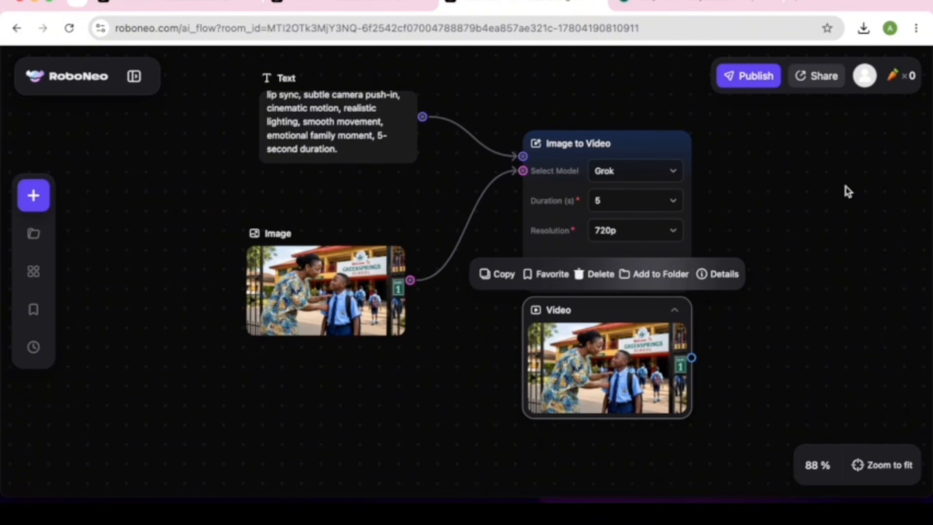
Open the workflow's sharing options and copy its share link
left_click(821, 80)
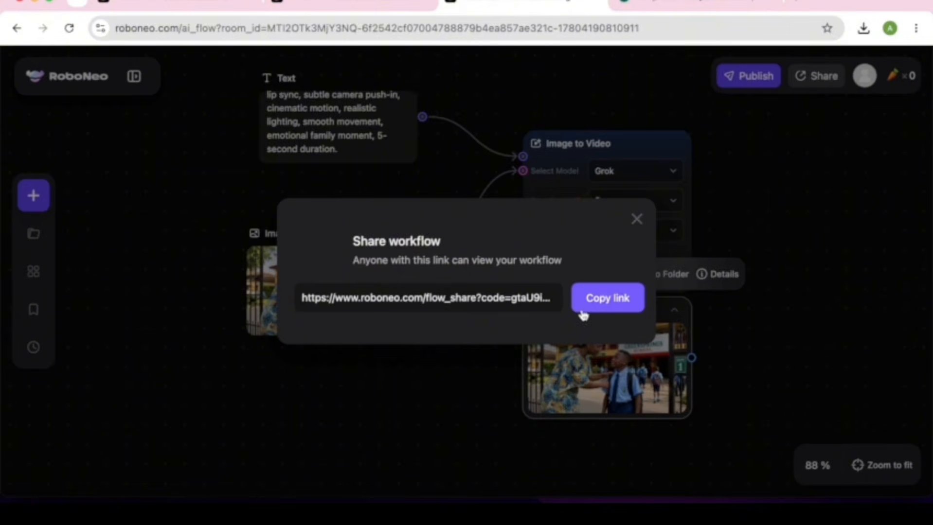
left_click(603, 301)
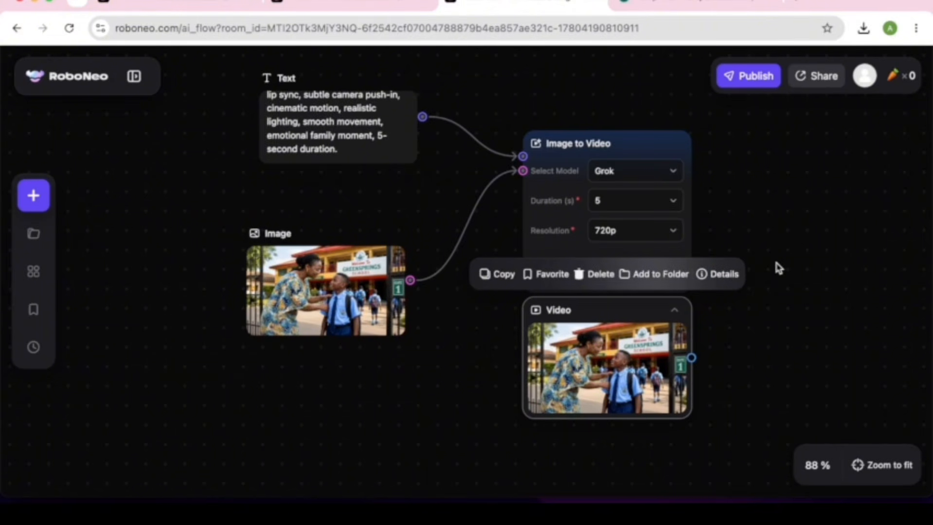
left_click(818, 76)
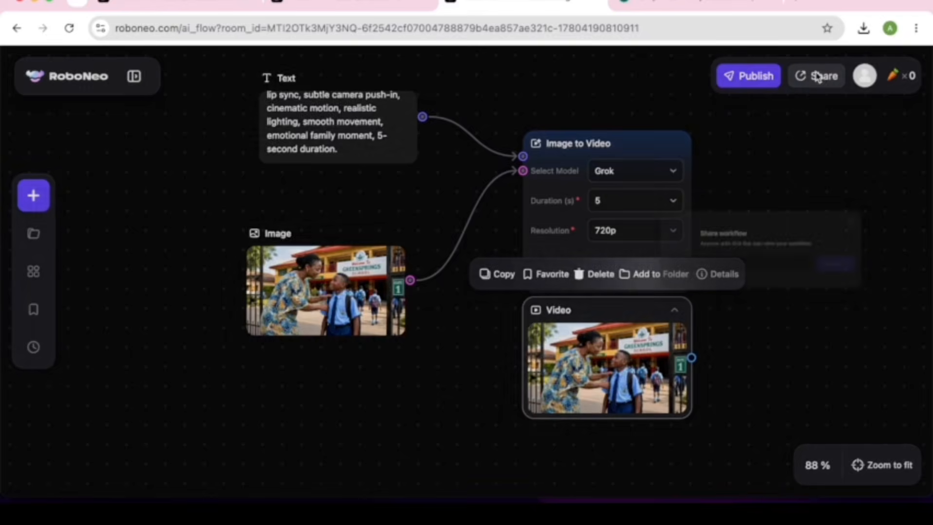
left_click(600, 302)
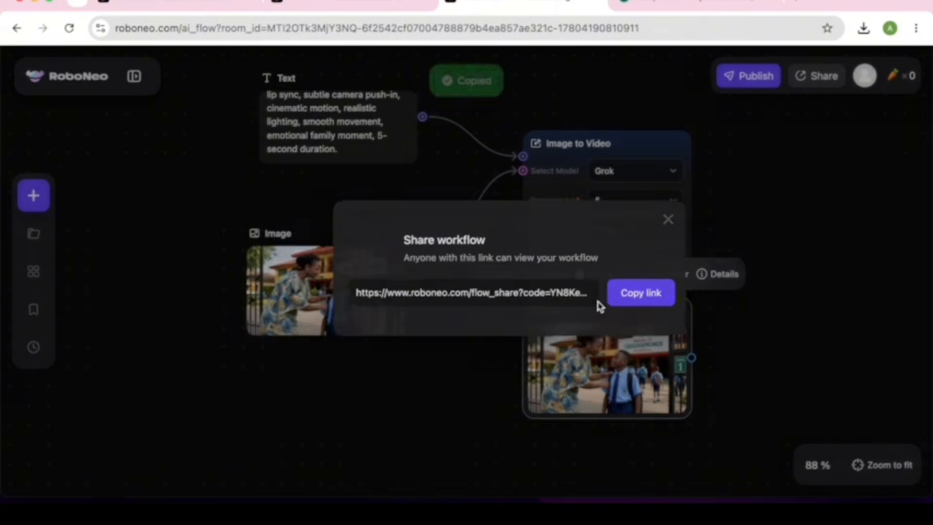